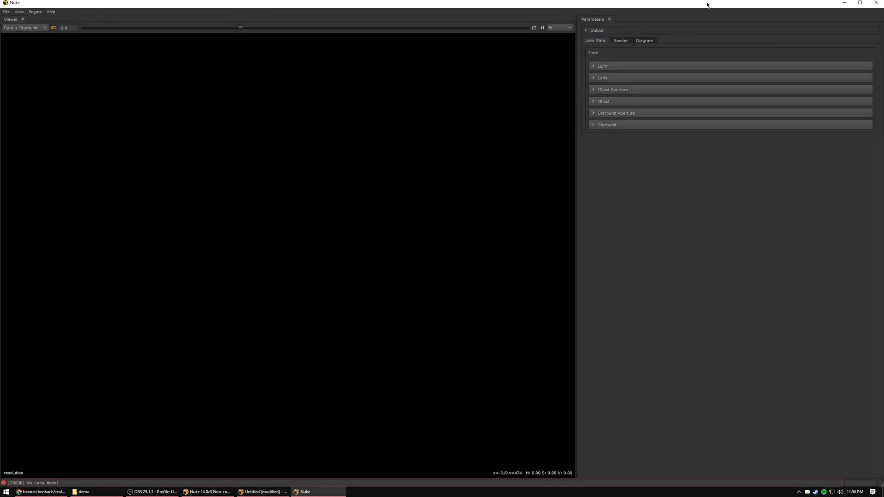
Load the Nikon AI 50-135mm lens model and lower the viewer exposure to about -7.9.
{"action": "mouse_move", "coordinate": [587, 4]}
{"action": "left_mouse_down"}
{"action": "mouse_move", "coordinate": [580, 18]}
{"action": "mouse_move", "coordinate": [582, 0]}
{"action": "left_mouse_up"}
{"action": "left_click", "coordinate": [605, 78]}
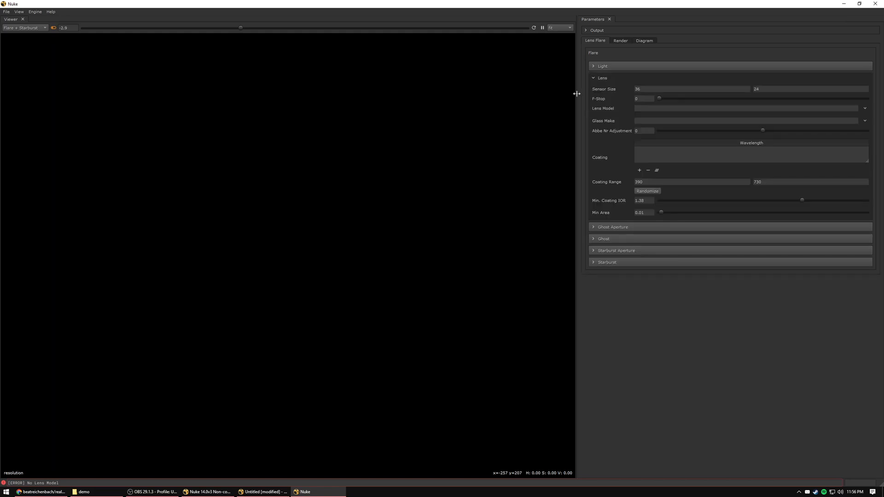
{"action": "left_click", "coordinate": [864, 108]}
{"action": "mouse_move", "coordinate": [858, 138]}
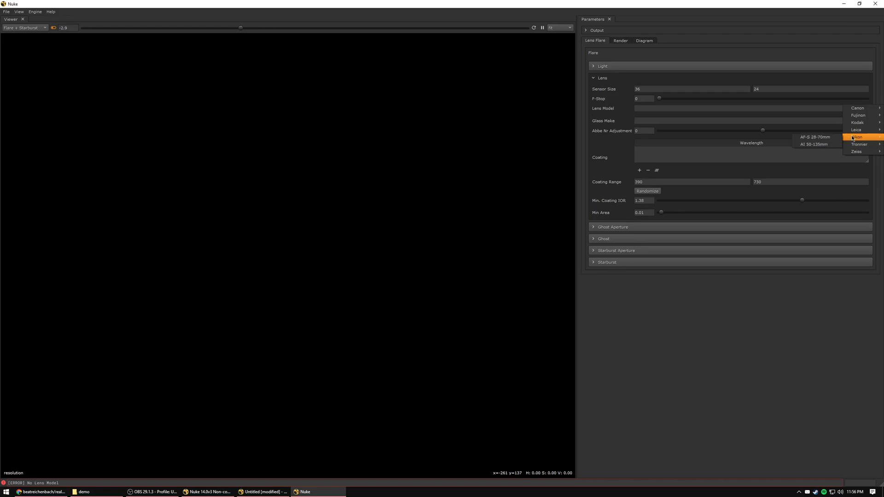
{"action": "left_click", "coordinate": [820, 145]}
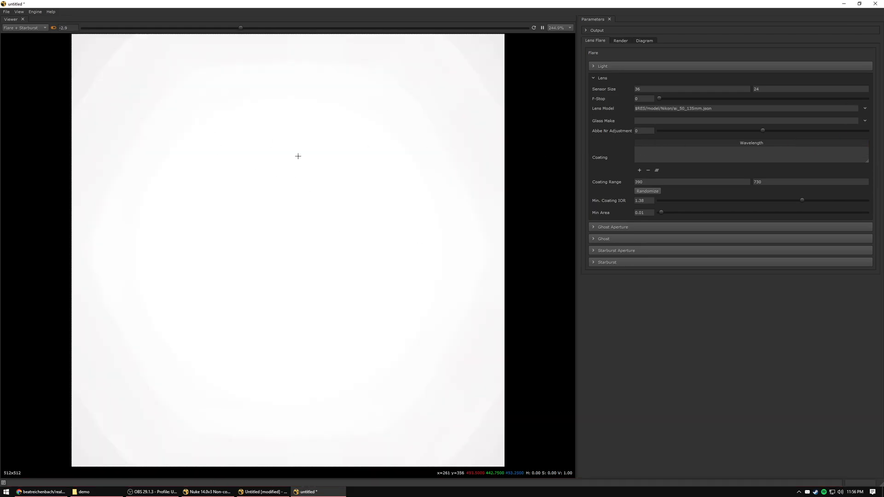
{"action": "left_click_drag", "start_coordinate": [241, 28], "coordinate": [132, 35]}
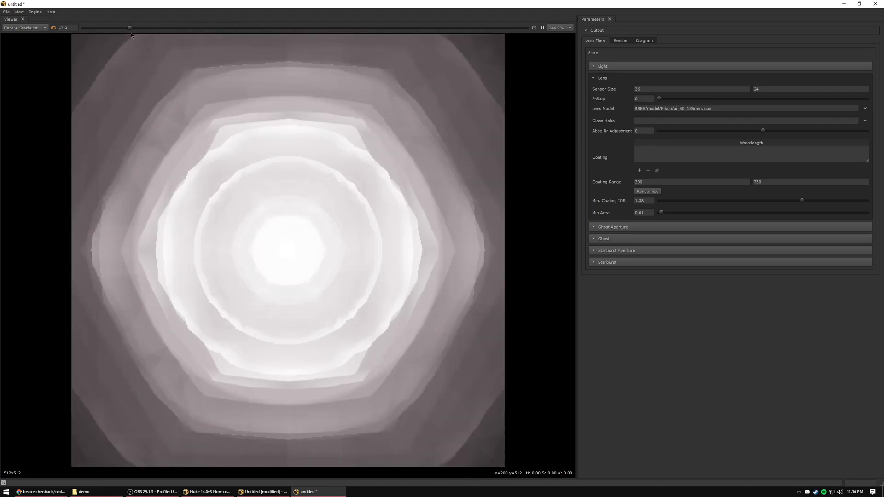
{"action": "scroll", "coordinate": [272, 229], "scroll_direction": "down", "scroll_amount": 1}
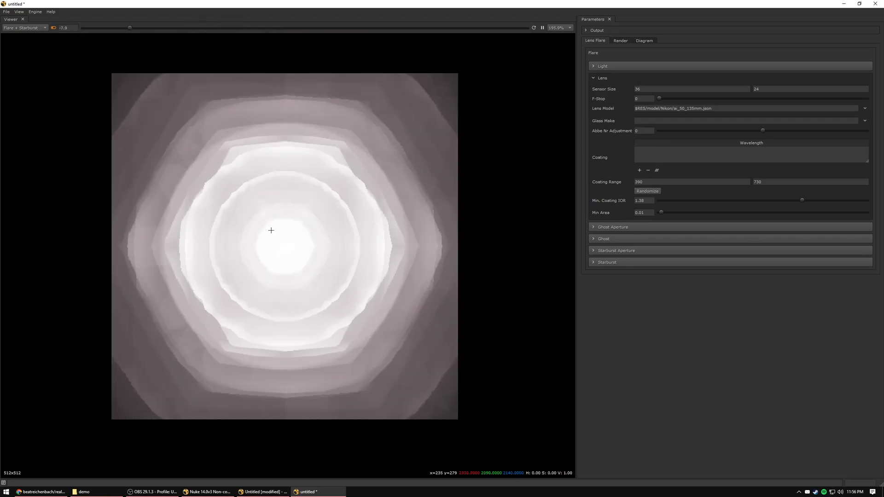
Set the render resolution to 512 by 256 and move the light toward the upper right of the flare image.
{"action": "left_click", "coordinate": [621, 41]}
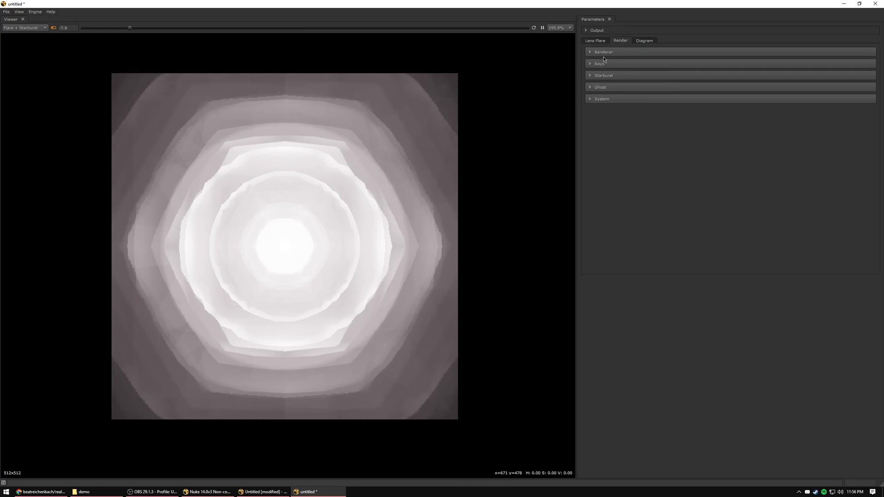
{"action": "left_click", "coordinate": [606, 53]}
{"action": "left_click_drag", "start_coordinate": [763, 63], "coordinate": [700, 63]}
{"action": "type", "text": "256"}
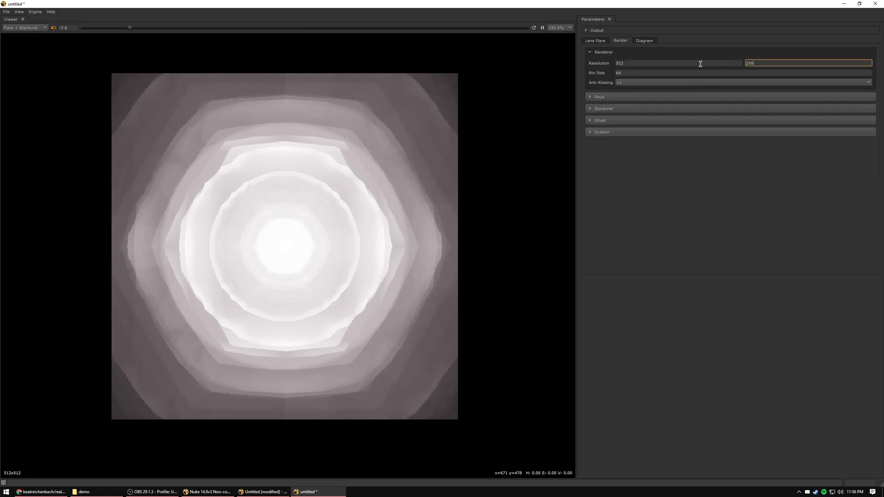
{"action": "key", "text": "Return"}
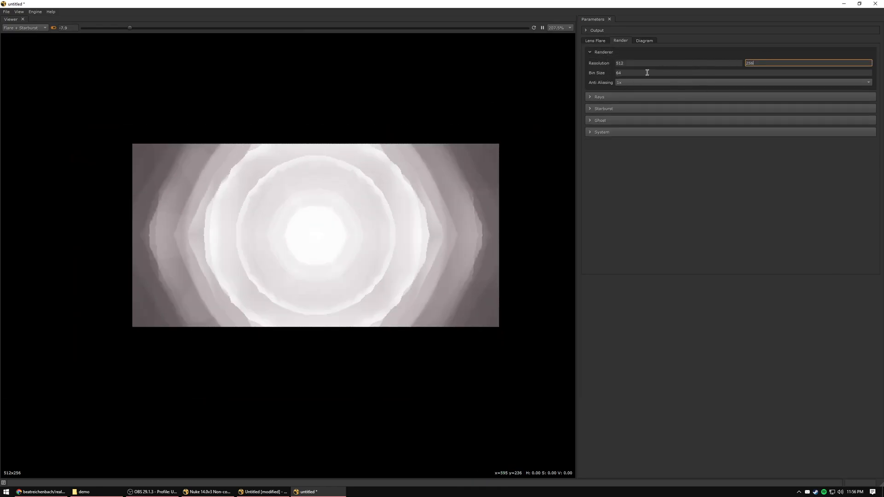
{"action": "left_click_drag", "start_coordinate": [348, 200], "coordinate": [428, 176]}
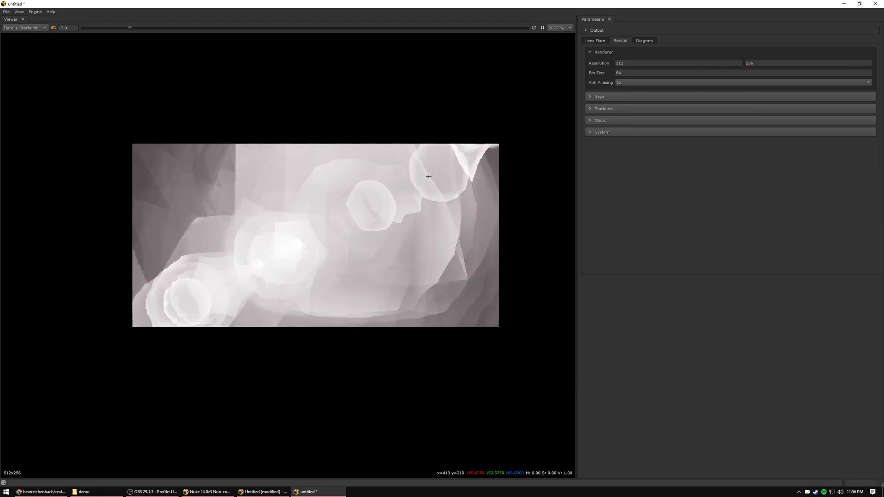
Set the ray Grid Subdivisions to 128 and reposition the light in the flare image.
{"action": "left_click", "coordinate": [608, 98]}
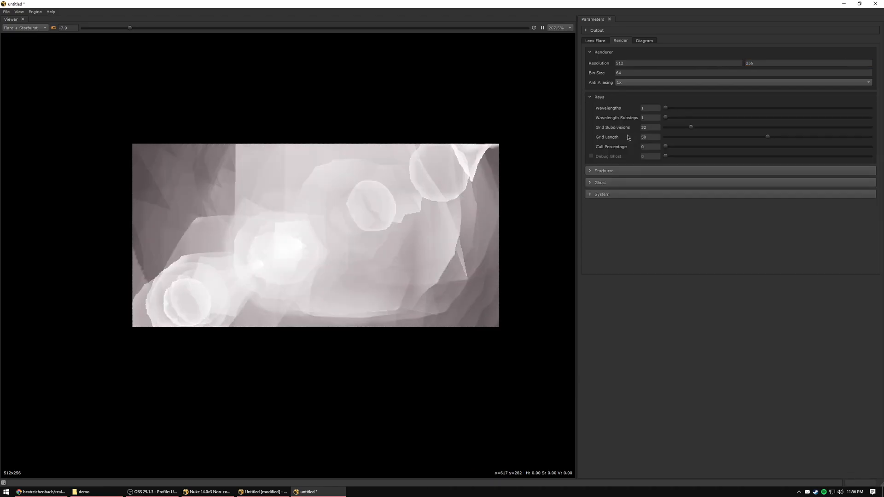
{"action": "double_click", "coordinate": [653, 127]}
{"action": "type", "text": "128"}
{"action": "key", "text": "Return"}
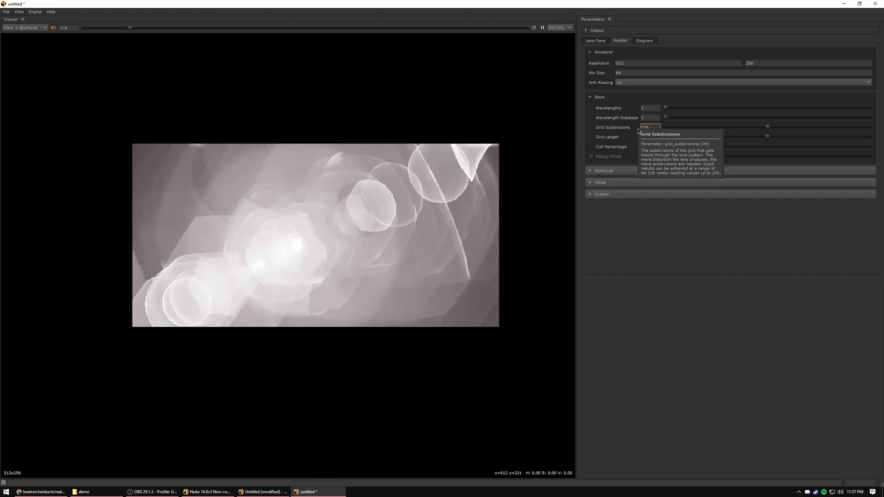
{"action": "left_click", "coordinate": [486, 152]}
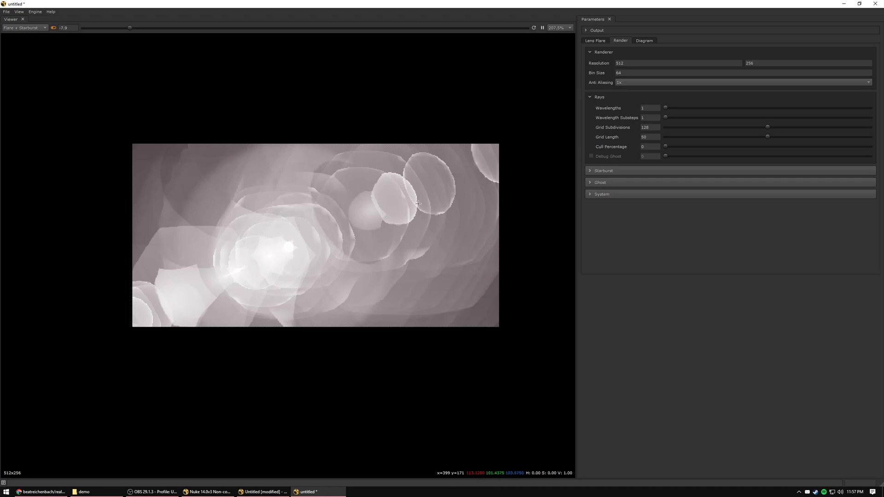
{"action": "mouse_move", "coordinate": [382, 196]}
{"action": "middle_mouse_down"}
{"action": "mouse_move", "coordinate": [378, 205]}
{"action": "mouse_move", "coordinate": [392, 205]}
{"action": "middle_mouse_up"}
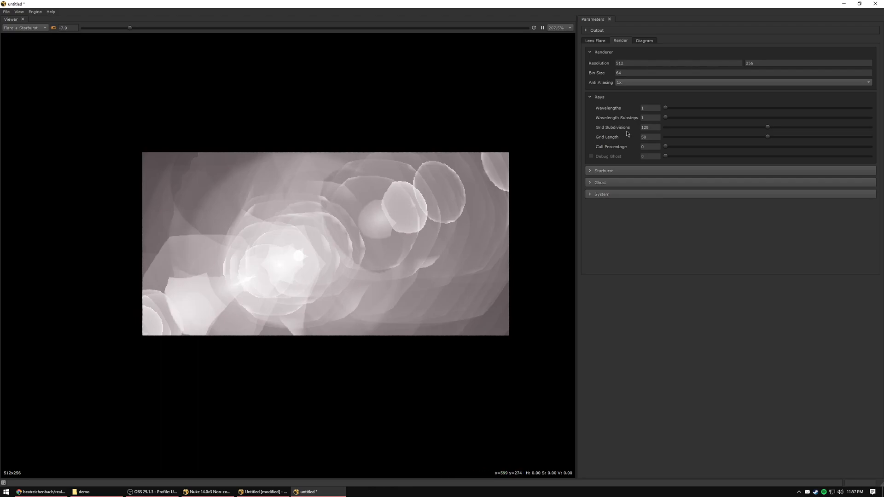
Set the ray Wavelengths to 5 and choose Schott as the lens's glass make.
{"action": "left_click", "coordinate": [646, 107]}
{"action": "type", "text": "5"}
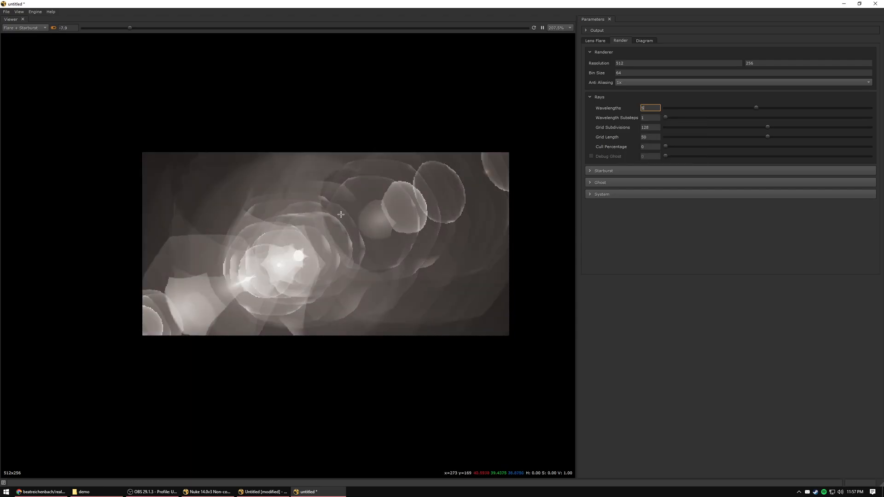
{"action": "left_click", "coordinate": [596, 41]}
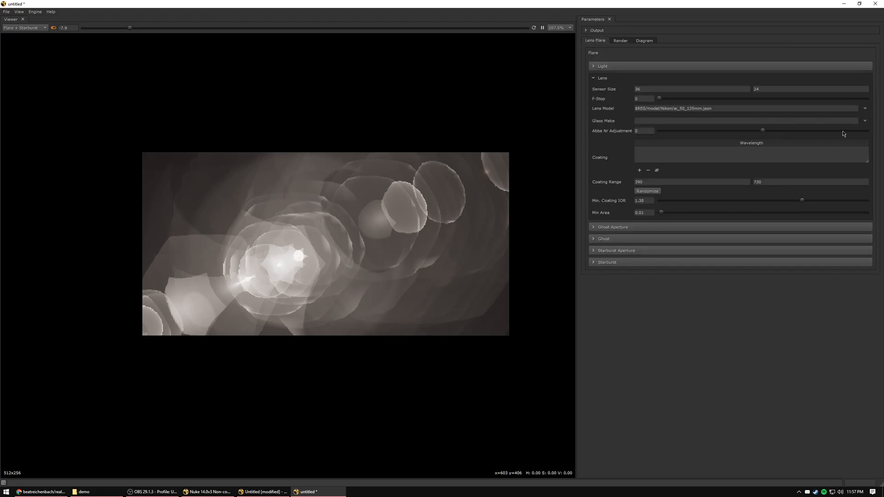
{"action": "left_click", "coordinate": [865, 108]}
{"action": "left_click", "coordinate": [865, 104]}
{"action": "left_click", "coordinate": [865, 121]}
{"action": "left_click", "coordinate": [865, 121]}
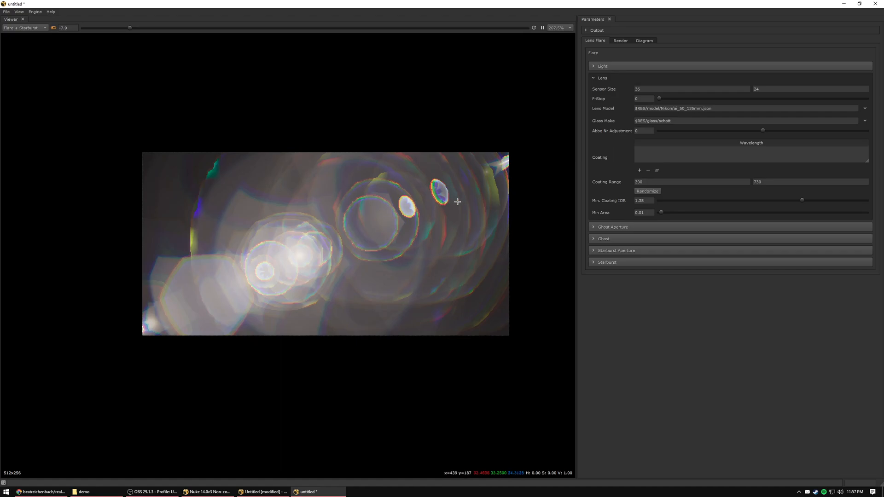
Inspect the colour fringes of the ghosts up close and set the Wavelength Substeps to 8.
{"action": "scroll", "coordinate": [430, 213], "scroll_direction": "up", "scroll_amount": 10}
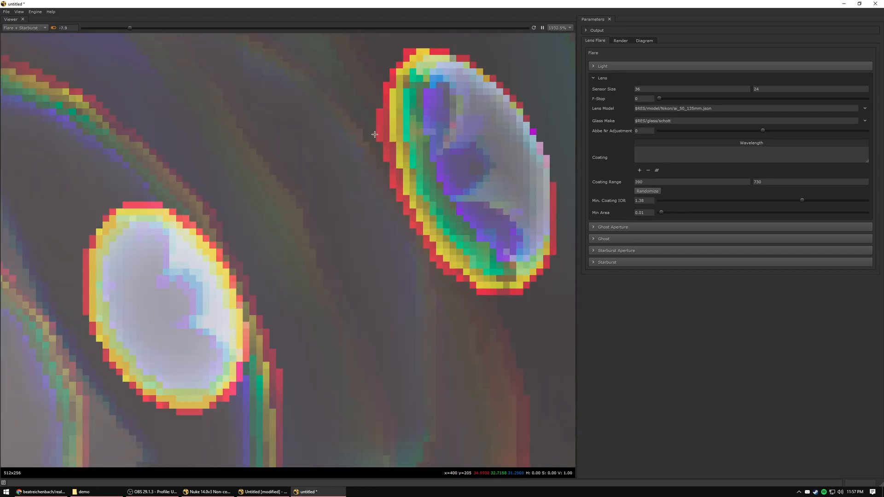
{"action": "scroll", "coordinate": [387, 153], "scroll_direction": "down", "scroll_amount": 5}
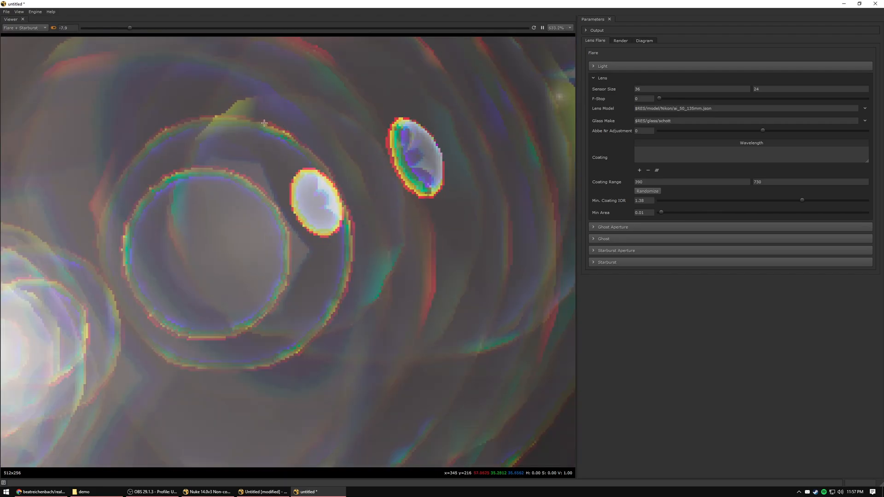
{"action": "scroll", "coordinate": [380, 158], "scroll_direction": "down", "scroll_amount": 5}
{"action": "left_click", "coordinate": [621, 41]}
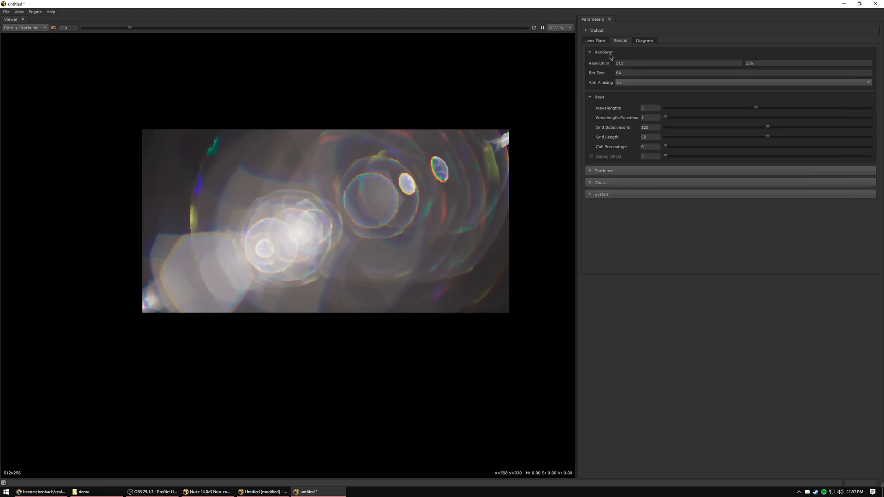
{"action": "left_click_drag", "start_coordinate": [649, 117], "coordinate": [629, 118]}
{"action": "type", "text": "8"}
{"action": "key", "text": "Return"}
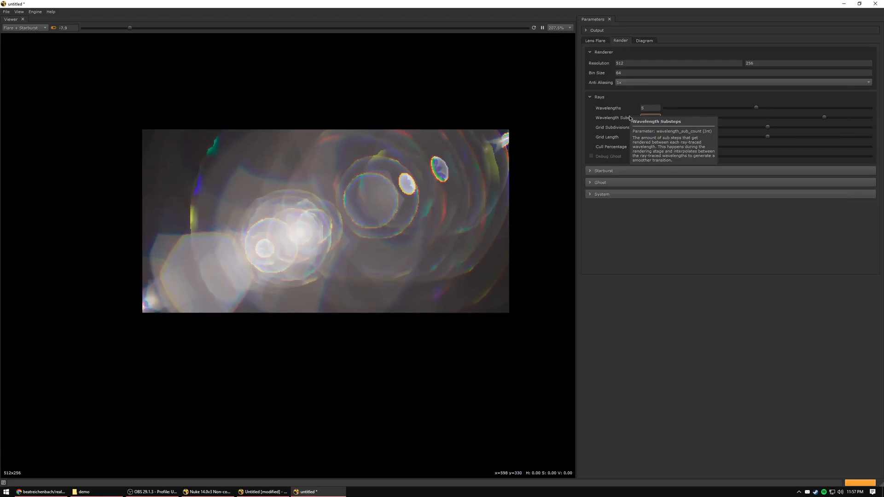
{"action": "scroll", "coordinate": [380, 178], "scroll_direction": "up", "scroll_amount": 4}
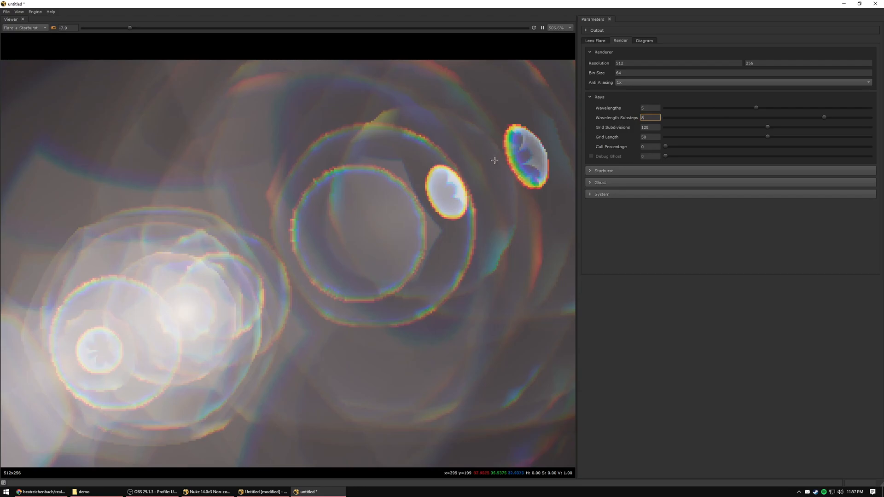
{"action": "scroll", "coordinate": [417, 200], "scroll_direction": "down", "scroll_amount": 4}
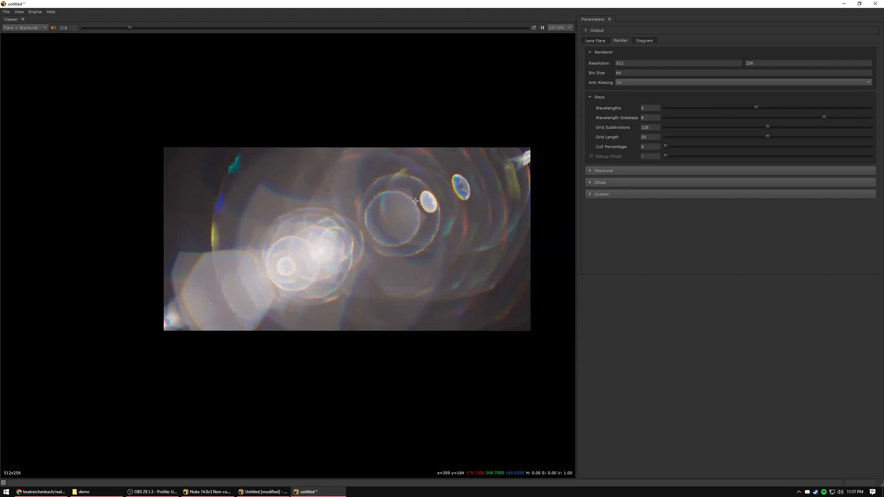
Randomize the lens coating wavelengths and shrink the coating table to a few visible rows.
{"action": "left_click", "coordinate": [595, 40]}
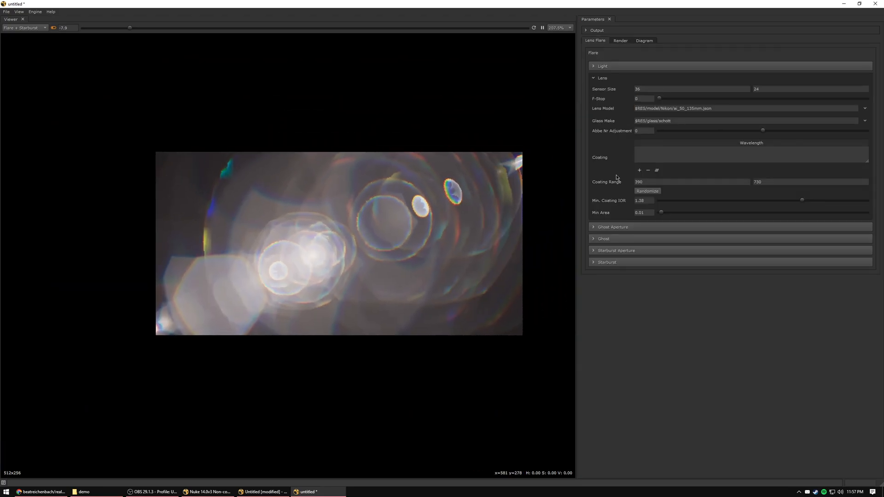
{"action": "left_click", "coordinate": [643, 193]}
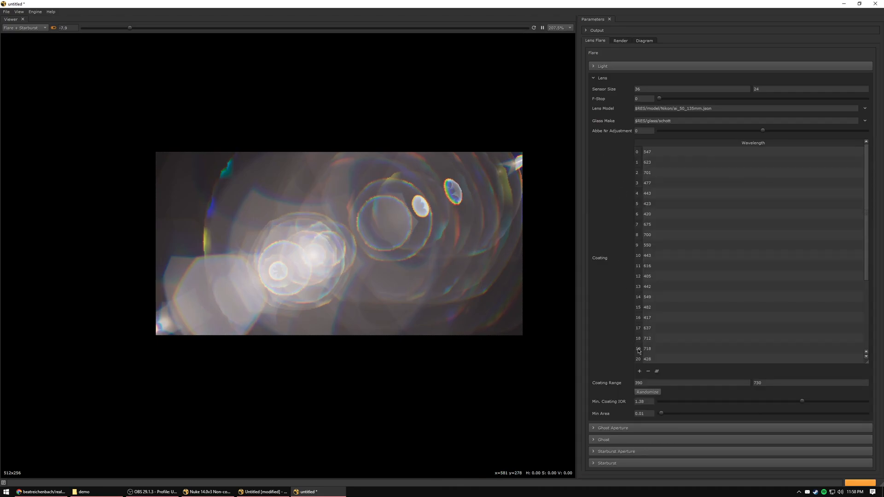
{"action": "left_click_drag", "start_coordinate": [866, 363], "coordinate": [856, 178]}
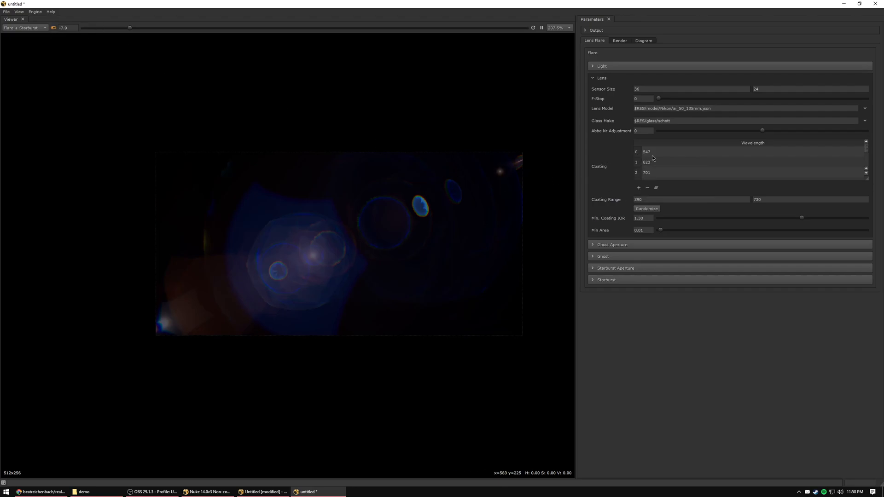
Set the viewer exposure to about -3.8 and randomize the lens coating two more times.
{"action": "left_click", "coordinate": [53, 28]}
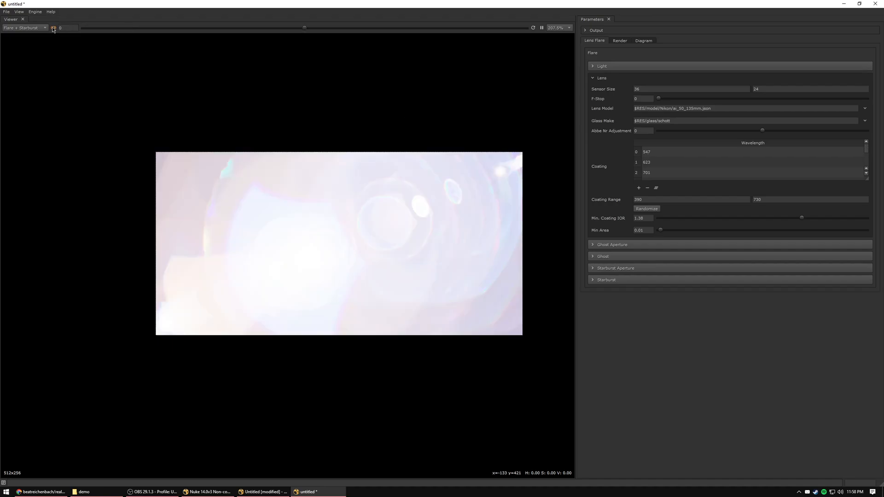
{"action": "left_click_drag", "start_coordinate": [304, 28], "coordinate": [217, 32]}
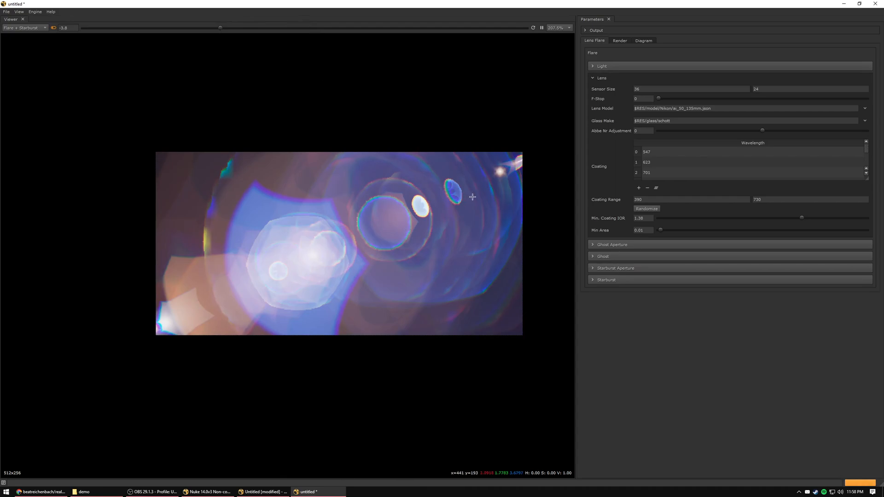
{"action": "left_click", "coordinate": [646, 210]}
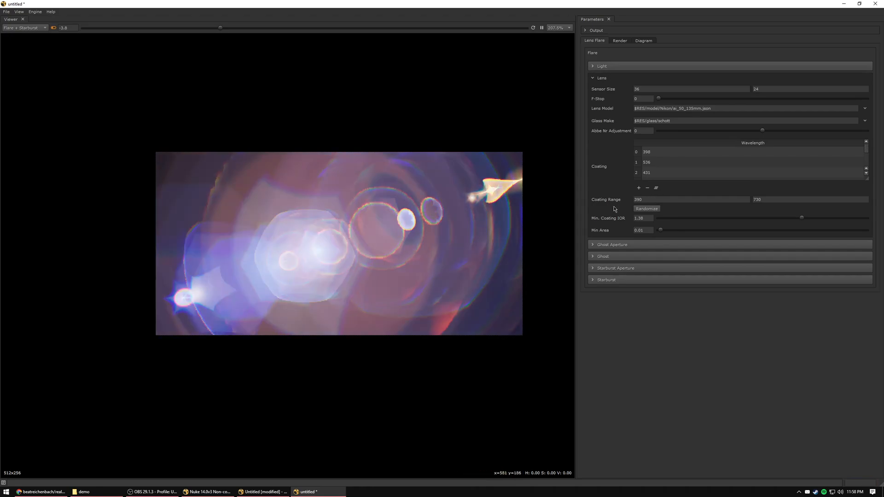
{"action": "left_click", "coordinate": [648, 210]}
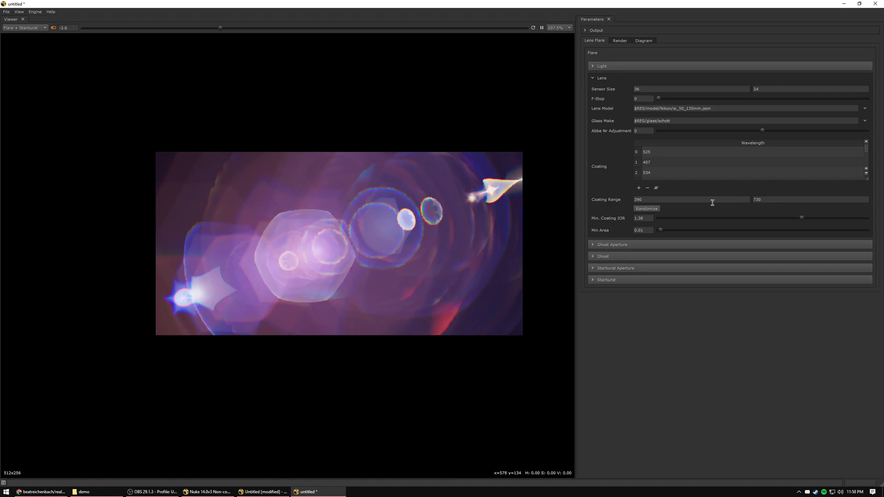
Set the lens's Min Area to 0.1 and collapse the Lens settings.
{"action": "double_click", "coordinate": [645, 230]}
{"action": "key", "text": "Return"}
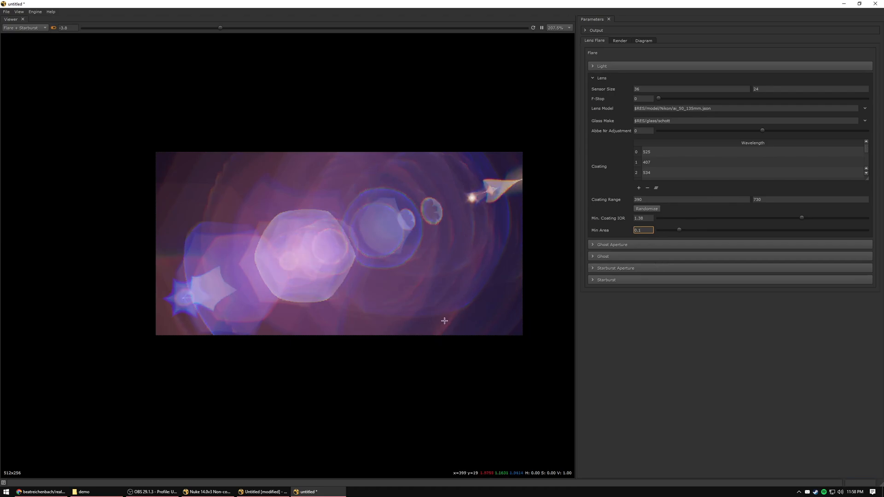
{"action": "left_click", "coordinate": [603, 79]}
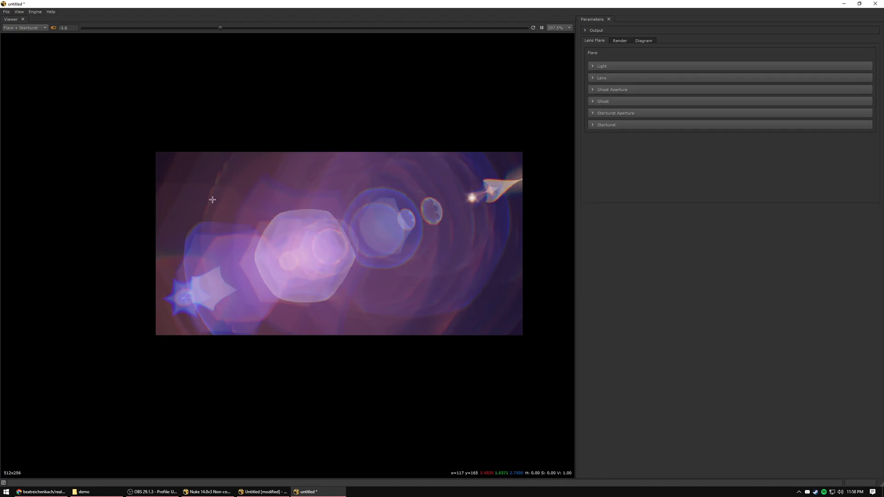
Add a second viewer and dock it beside the existing flare viewer.
{"action": "left_click", "coordinate": [19, 11]}
{"action": "left_click", "coordinate": [32, 19]}
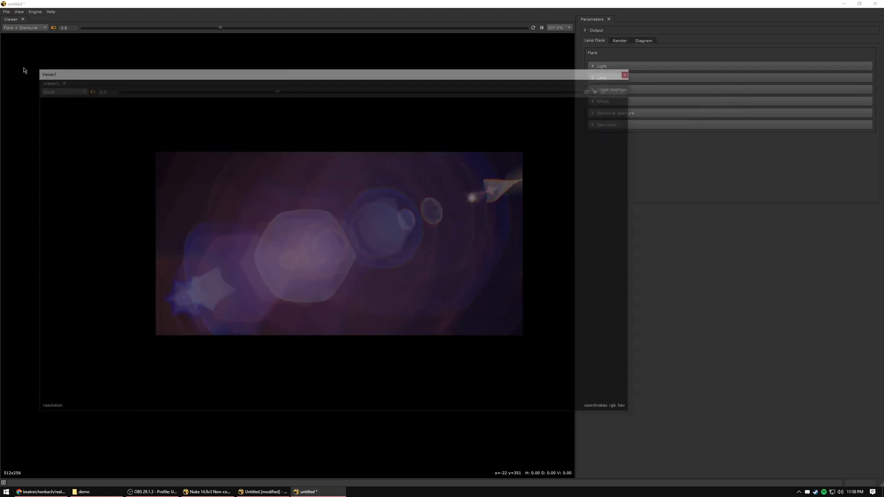
{"action": "left_click_drag", "start_coordinate": [24, 69], "coordinate": [23, 33]}
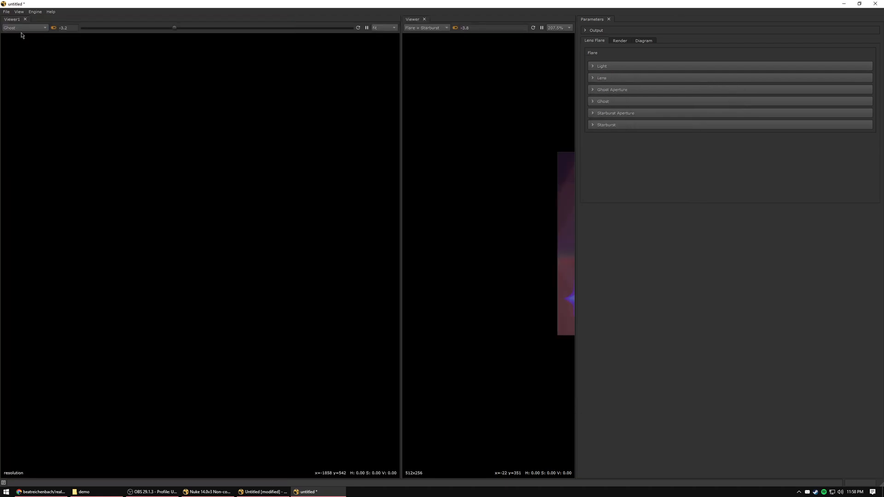
Reset the new viewer's exposure to 0, make it narrower, and display the Ghost Aperture in it.
{"action": "left_click", "coordinate": [53, 28]}
{"action": "left_click_drag", "start_coordinate": [402, 214], "coordinate": [324, 214]}
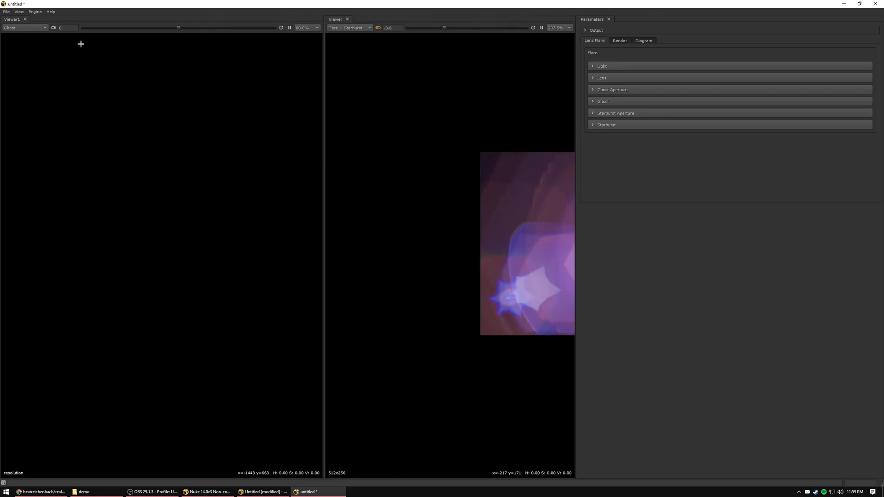
{"action": "left_click", "coordinate": [26, 28]}
{"action": "left_click", "coordinate": [24, 21]}
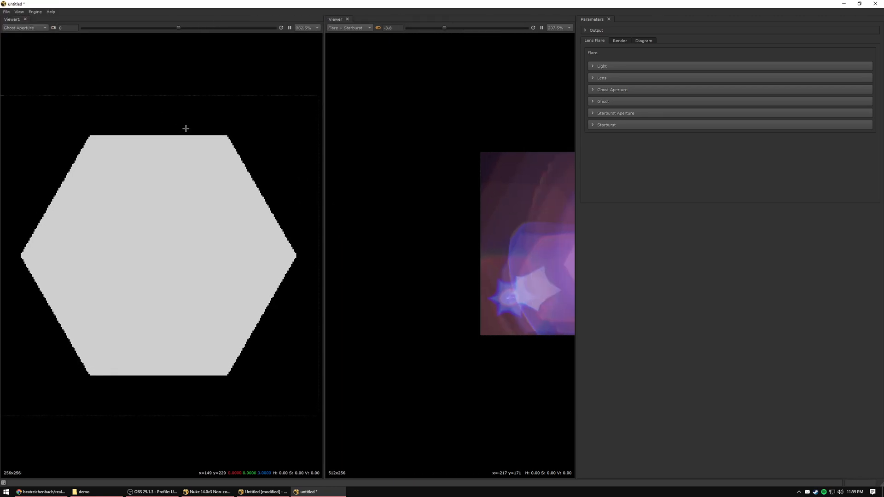
Expand the Ghost Aperture settings and set the ghost render resolution to 512 x 512.
{"action": "left_click", "coordinate": [610, 91]}
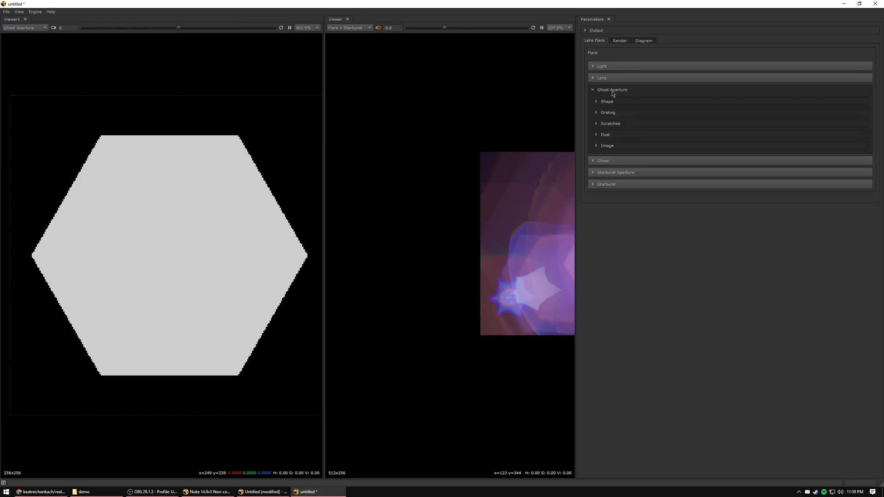
{"action": "scroll", "coordinate": [479, 114], "scroll_direction": "down", "scroll_amount": 3}
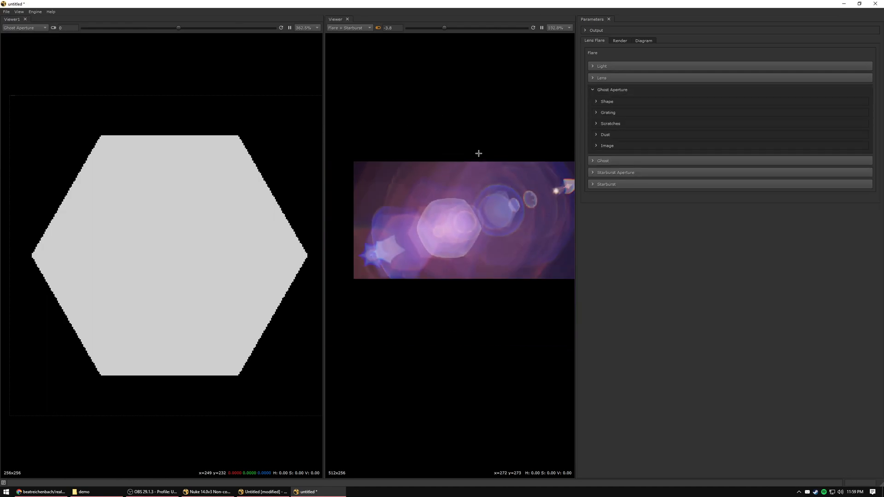
{"action": "scroll", "coordinate": [536, 125], "scroll_direction": "down", "scroll_amount": 1}
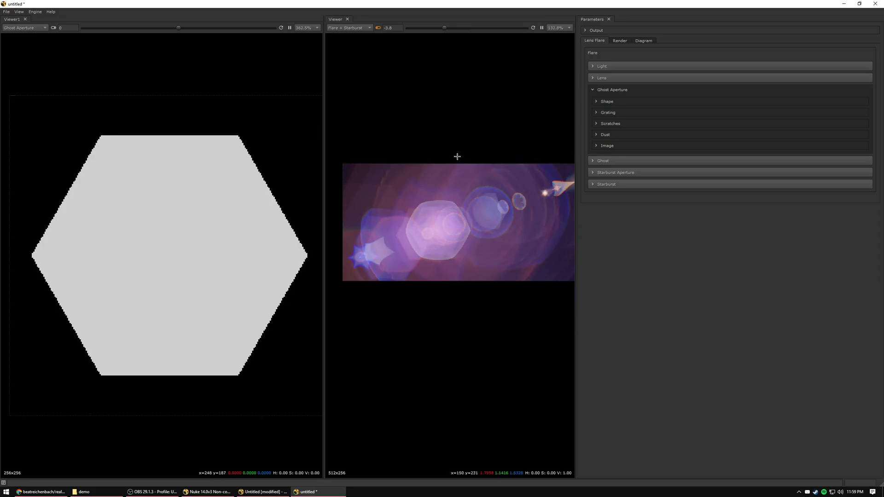
{"action": "left_click", "coordinate": [620, 41]}
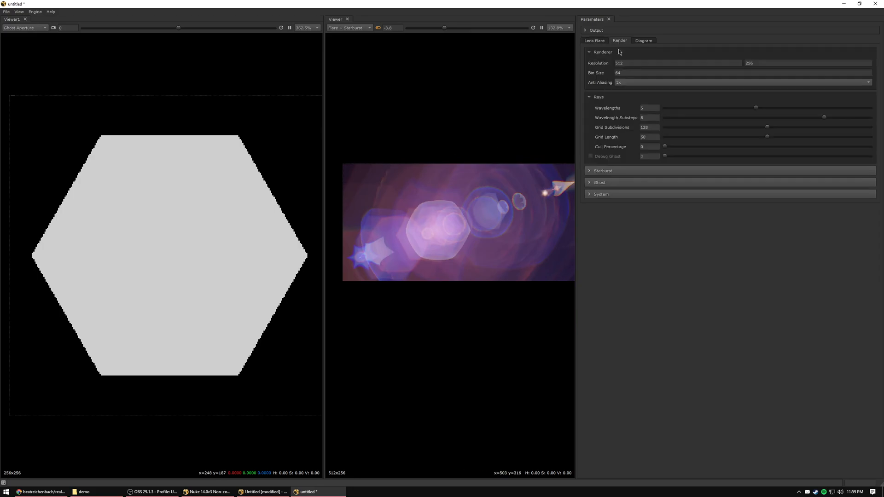
{"action": "left_click", "coordinate": [602, 183]}
{"action": "left_click", "coordinate": [699, 190]}
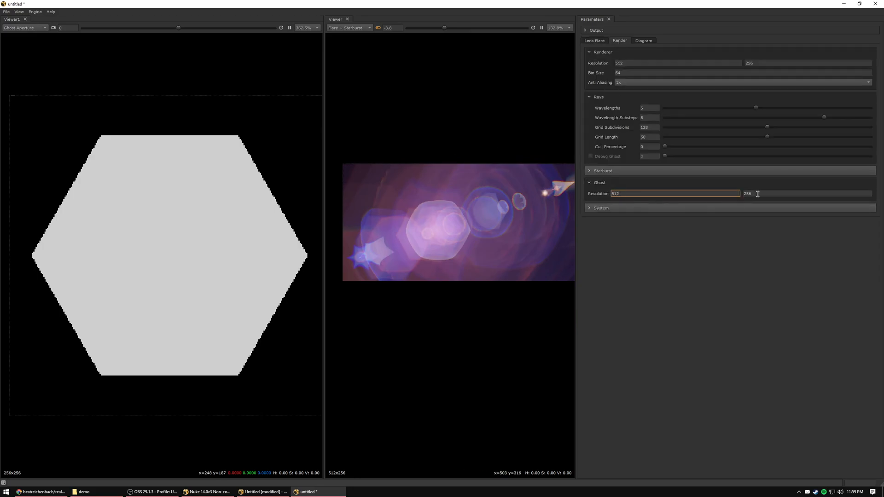
{"action": "key", "text": "Tab"}
{"action": "type", "text": "512"}
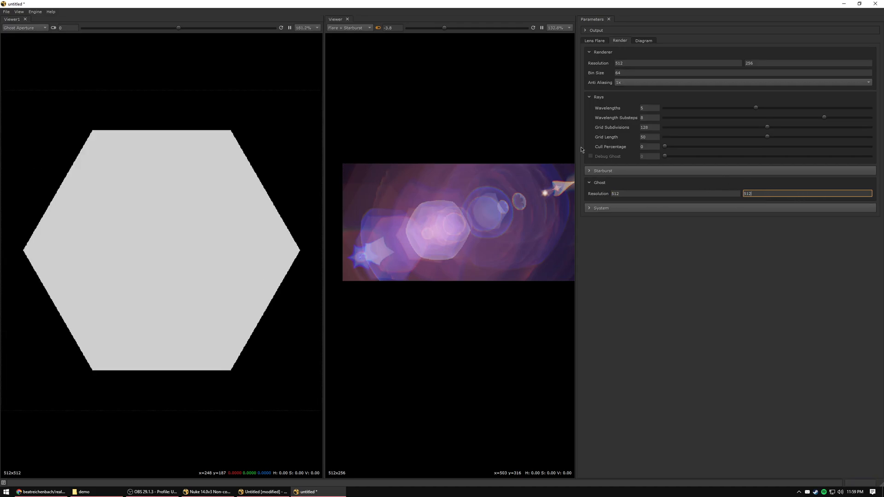
Set the Softness of the ghost aperture's shape to 0.1.
{"action": "left_click", "coordinate": [598, 41]}
{"action": "left_click", "coordinate": [609, 103]}
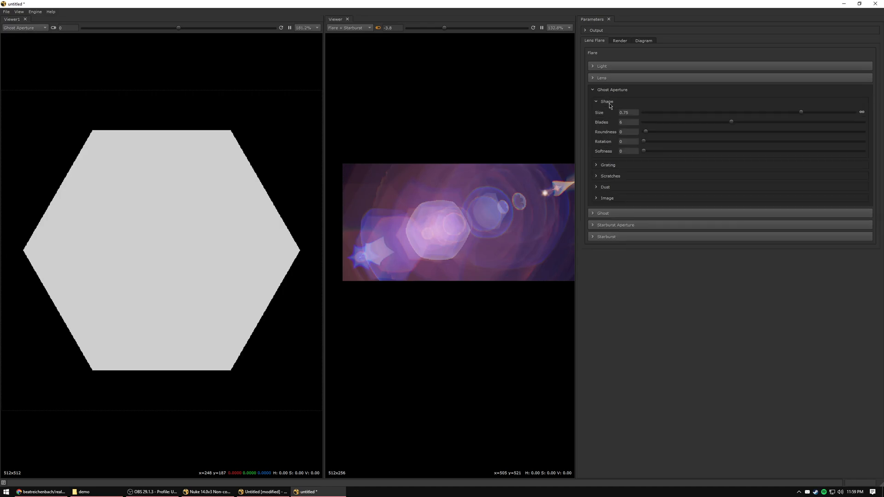
{"action": "left_click", "coordinate": [627, 151]}
{"action": "key", "text": "Return"}
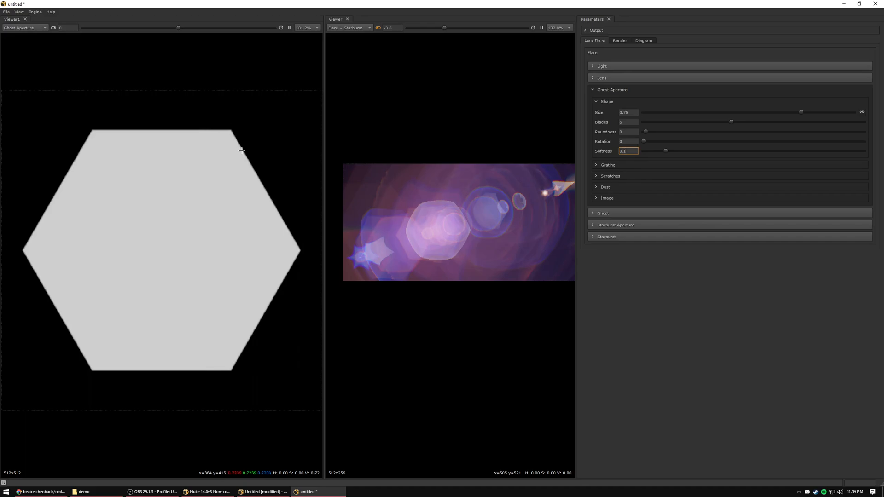
Display the Ghost output in the aperture viewer and set the Ghost F-Stop to 4.
{"action": "left_click", "coordinate": [36, 28]}
{"action": "left_click", "coordinate": [46, 43]}
{"action": "scroll", "coordinate": [152, 133], "scroll_direction": "down", "scroll_amount": 2}
{"action": "scroll", "coordinate": [153, 135], "scroll_direction": "up", "scroll_amount": 1}
{"action": "left_click", "coordinate": [603, 213]}
{"action": "left_click", "coordinate": [616, 224]}
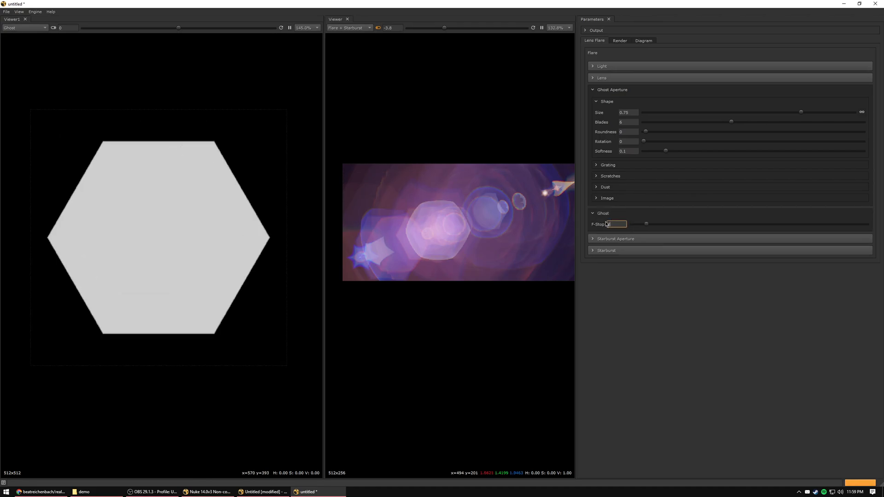
{"action": "scroll", "coordinate": [215, 150], "scroll_direction": "up", "scroll_amount": 4}
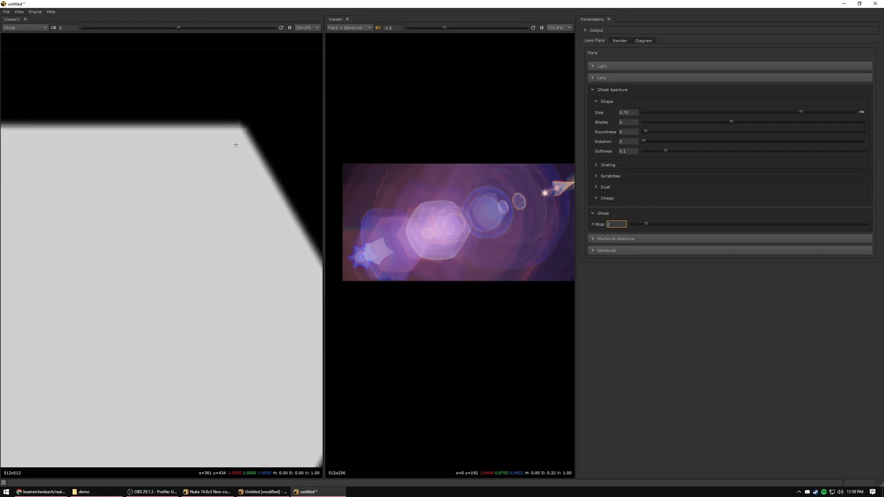
{"action": "scroll", "coordinate": [235, 145], "scroll_direction": "down", "scroll_amount": 2}
{"action": "type", "text": "4"}
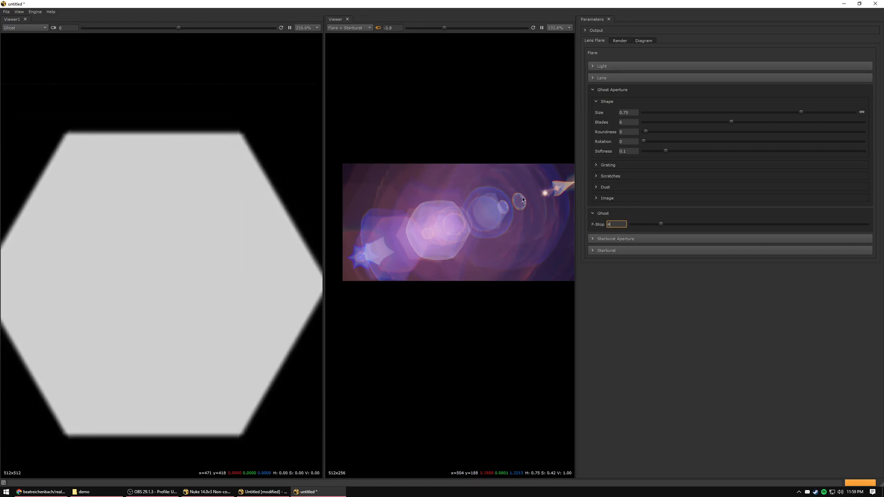
Examine the ghost's edges with the viewer exposure lowered to about -2.6, and reset the exposure to 0.
{"action": "left_click_drag", "start_coordinate": [181, 29], "coordinate": [155, 31]}
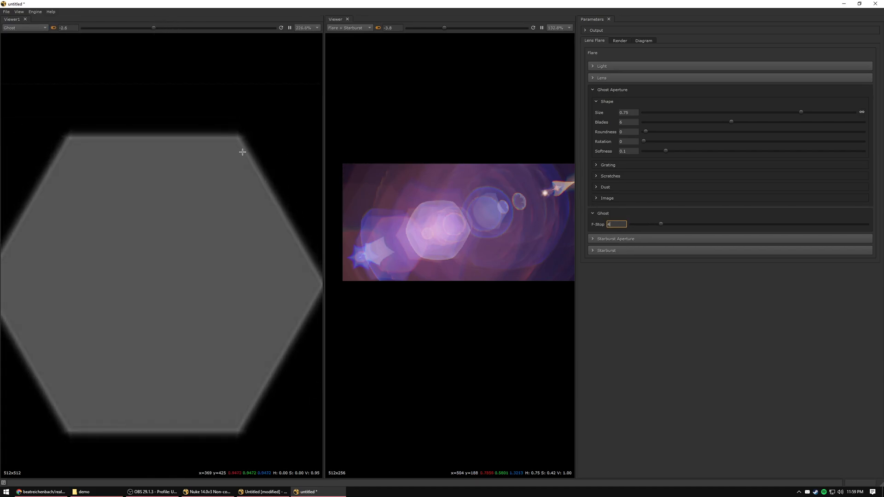
{"action": "scroll", "coordinate": [229, 121], "scroll_direction": "up", "scroll_amount": 5}
{"action": "scroll", "coordinate": [259, 177], "scroll_direction": "down", "scroll_amount": 7}
{"action": "middle_click_drag", "start_coordinate": [258, 194], "coordinate": [224, 153]}
{"action": "scroll", "coordinate": [206, 185], "scroll_direction": "up", "scroll_amount": 2}
{"action": "scroll", "coordinate": [218, 144], "scroll_direction": "down", "scroll_amount": 2}
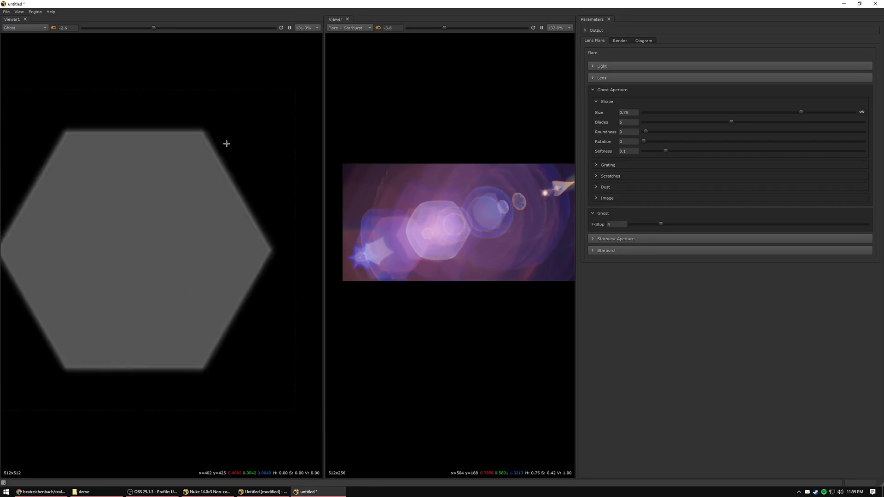
{"action": "left_click", "coordinate": [53, 28]}
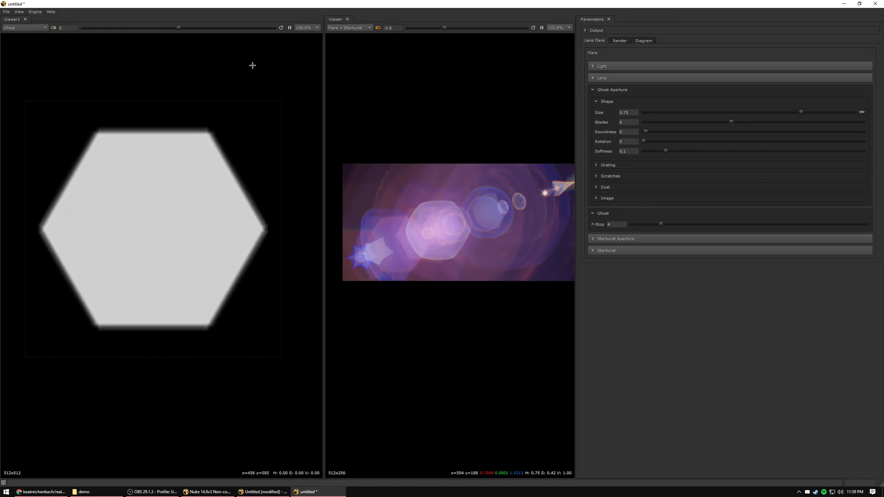
{"action": "scroll", "coordinate": [241, 109], "scroll_direction": "up", "scroll_amount": 1}
{"action": "middle_click_drag", "start_coordinate": [232, 148], "coordinate": [225, 143]}
Collapse the Ghost Aperture settings and display the Starburst output in the flare viewer.
{"action": "left_click", "coordinate": [619, 90]}
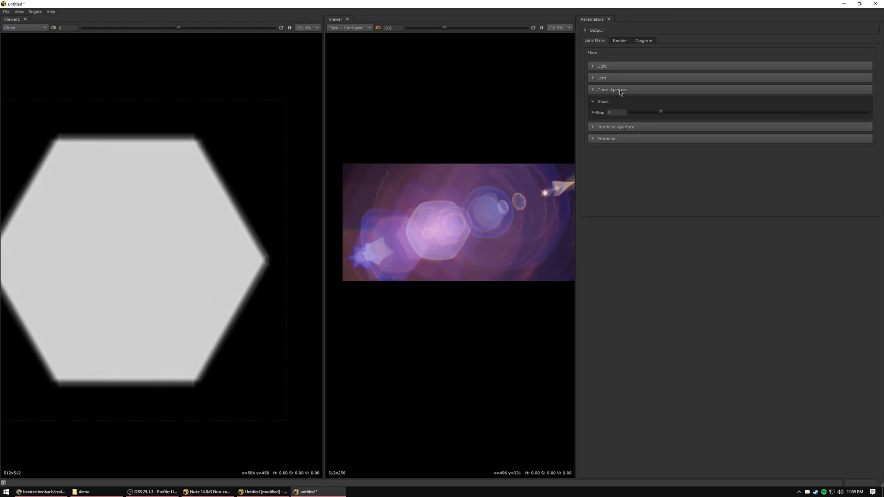
{"action": "middle_click_drag", "start_coordinate": [483, 138], "coordinate": [470, 145]}
{"action": "scroll", "coordinate": [469, 144], "scroll_direction": "down", "scroll_amount": 1}
{"action": "left_click", "coordinate": [357, 28]}
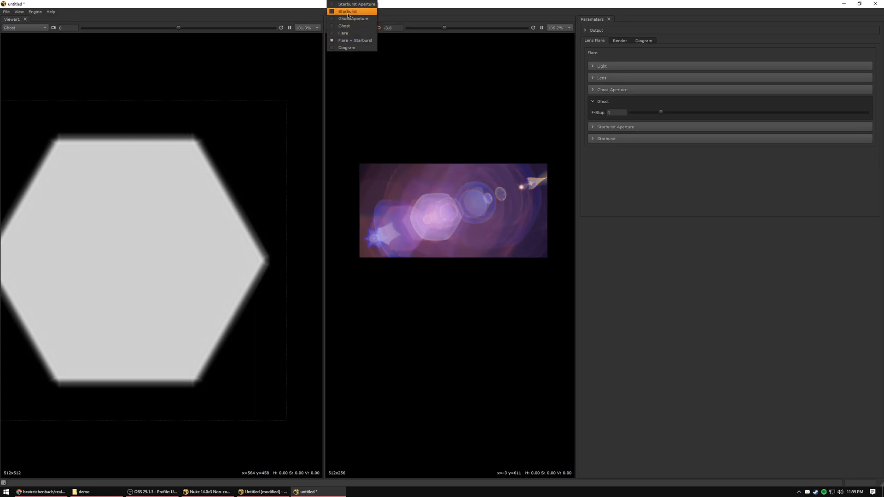
{"action": "left_click", "coordinate": [347, 11]}
{"action": "scroll", "coordinate": [528, 187], "scroll_direction": "up", "scroll_amount": 4}
{"action": "scroll", "coordinate": [442, 212], "scroll_direction": "down", "scroll_amount": 5}
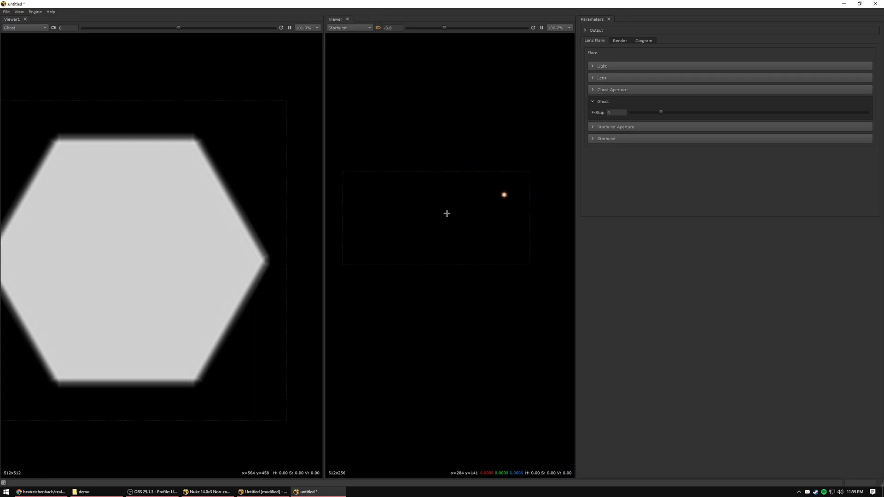
{"action": "scroll", "coordinate": [442, 211], "scroll_direction": "up", "scroll_amount": 5}
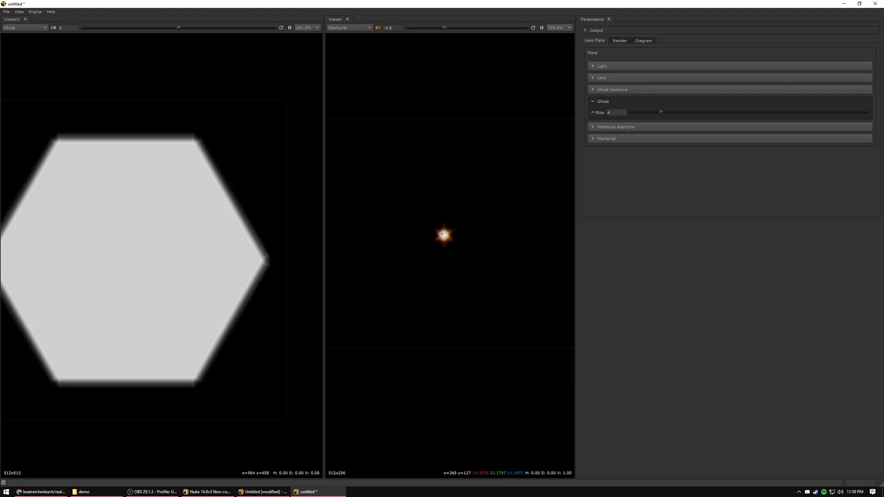
Display the Starburst Aperture in the ghost viewer, make that viewer narrower, and fit the images in both viewers.
{"action": "left_click", "coordinate": [11, 28]}
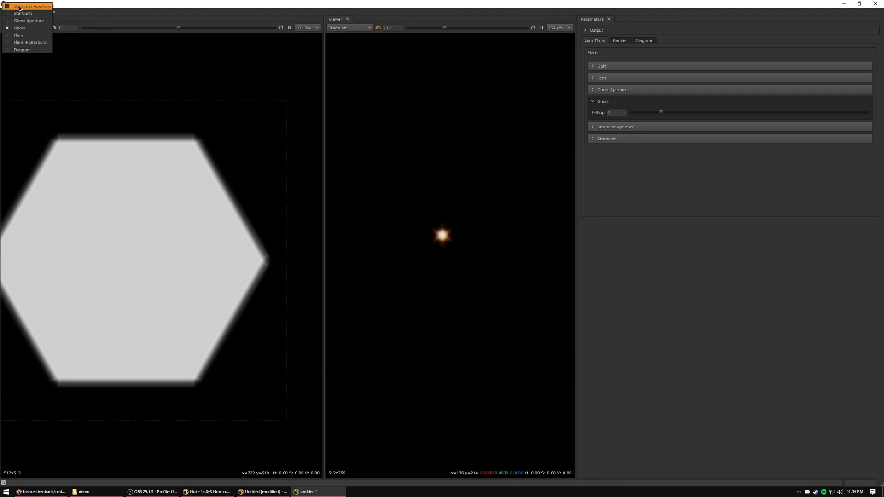
{"action": "left_click", "coordinate": [14, 6]}
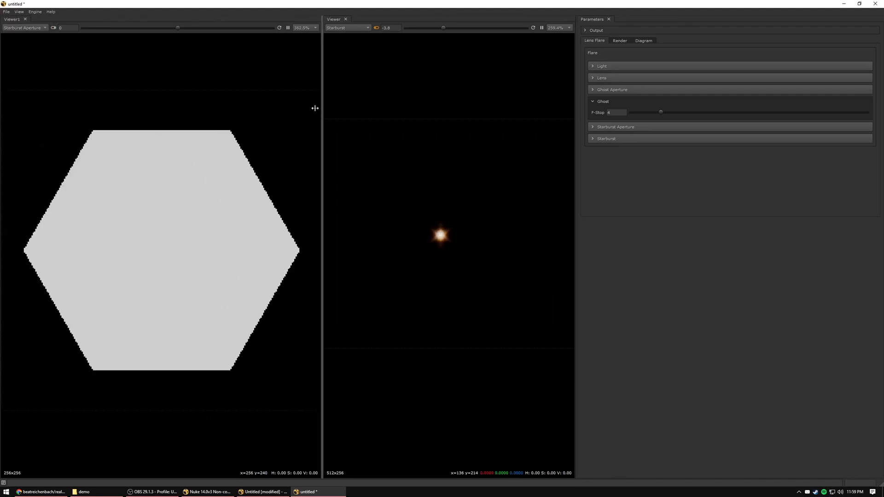
{"action": "left_click_drag", "start_coordinate": [323, 111], "coordinate": [258, 121]}
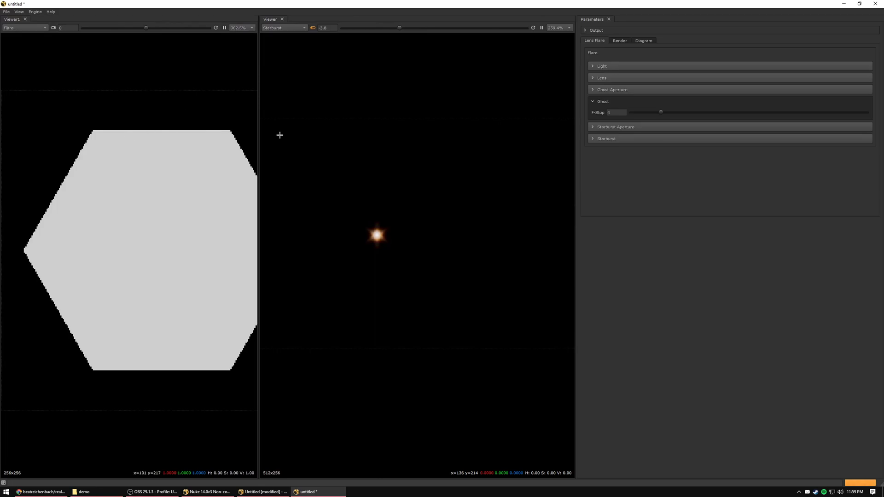
{"action": "left_click", "coordinate": [23, 28]}
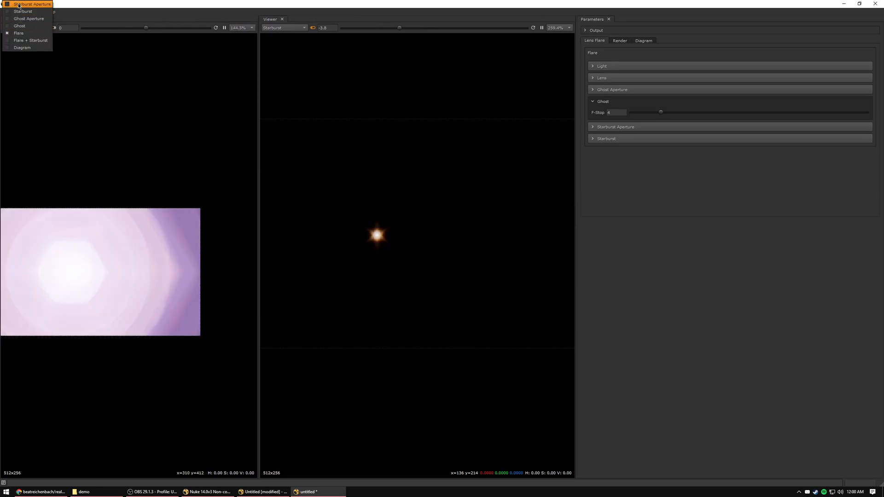
{"action": "left_click", "coordinate": [18, 6]}
{"action": "mouse_move", "coordinate": [127, 131]}
{"action": "middle_mouse_down"}
{"action": "mouse_move", "coordinate": [122, 141]}
{"action": "mouse_move", "coordinate": [126, 123]}
{"action": "middle_mouse_up"}
{"action": "key", "text": "f"}
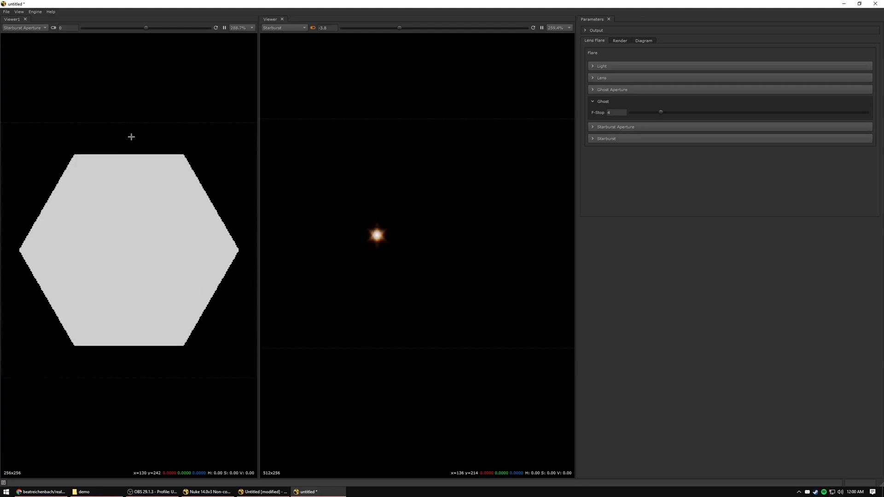
{"action": "middle_click_drag", "start_coordinate": [447, 143], "coordinate": [437, 157]}
{"action": "key", "text": "f"}
Collapse the Ghost settings and expand the Shape settings of the Starburst Aperture.
{"action": "left_click", "coordinate": [606, 100]}
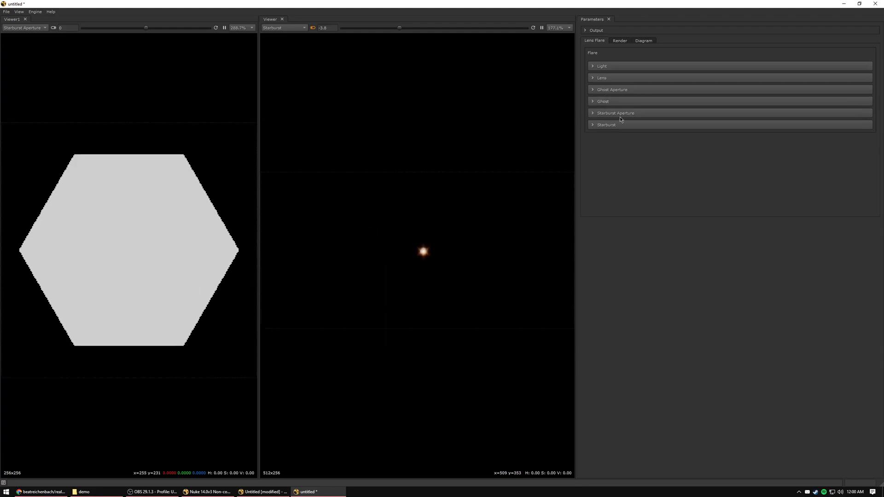
{"action": "left_click", "coordinate": [625, 113]}
{"action": "left_click", "coordinate": [608, 125]}
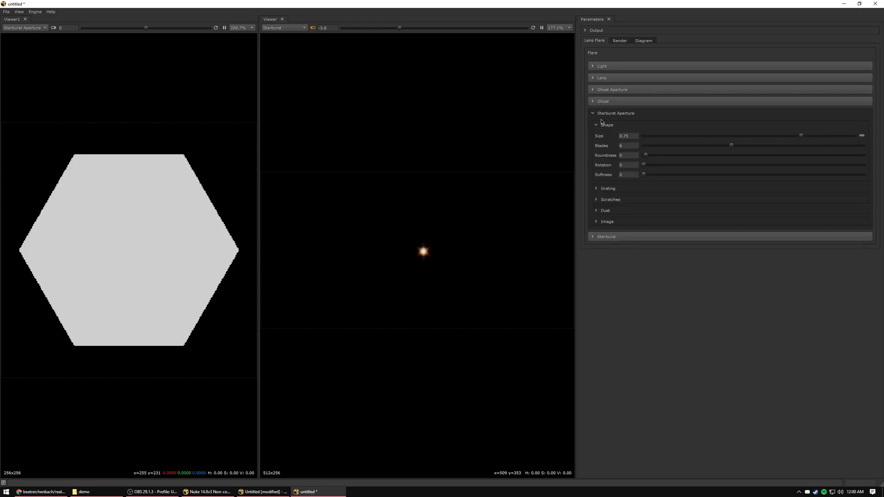
{"action": "scroll", "coordinate": [411, 265], "scroll_direction": "up", "scroll_amount": 3}
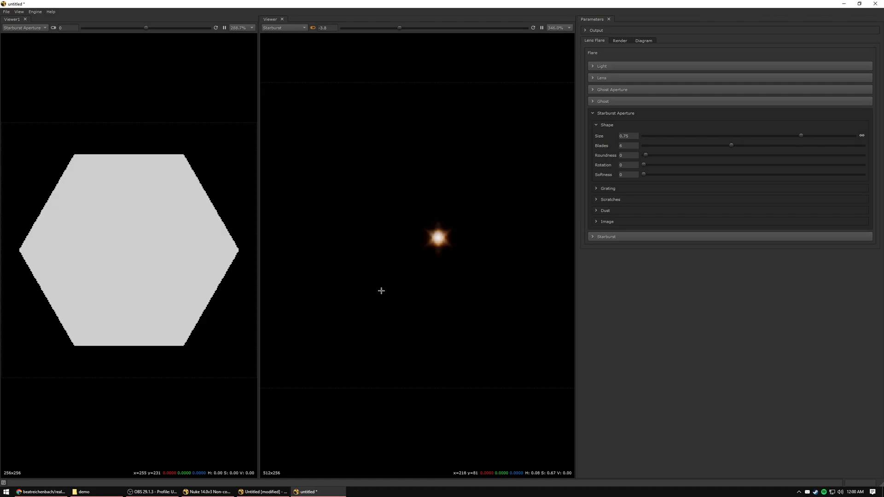
Set the starburst render resolution to 1024 x 1024 and its samples to 1000.
{"action": "left_click", "coordinate": [620, 41]}
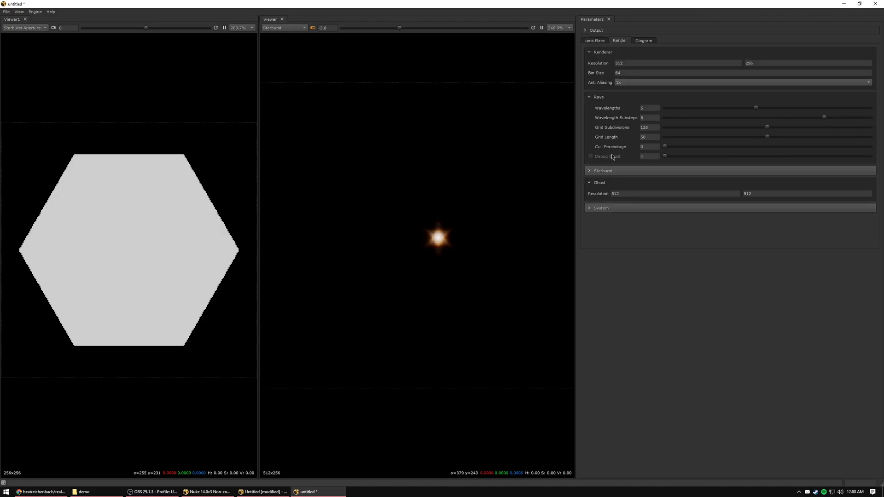
{"action": "left_click", "coordinate": [600, 183]}
{"action": "left_click", "coordinate": [602, 171]}
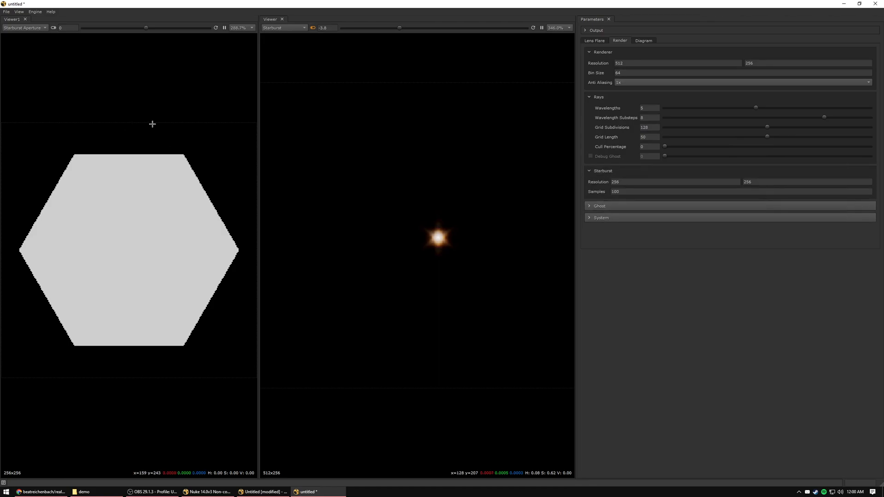
{"action": "double_click", "coordinate": [628, 183]}
{"action": "type", "text": "1024"}
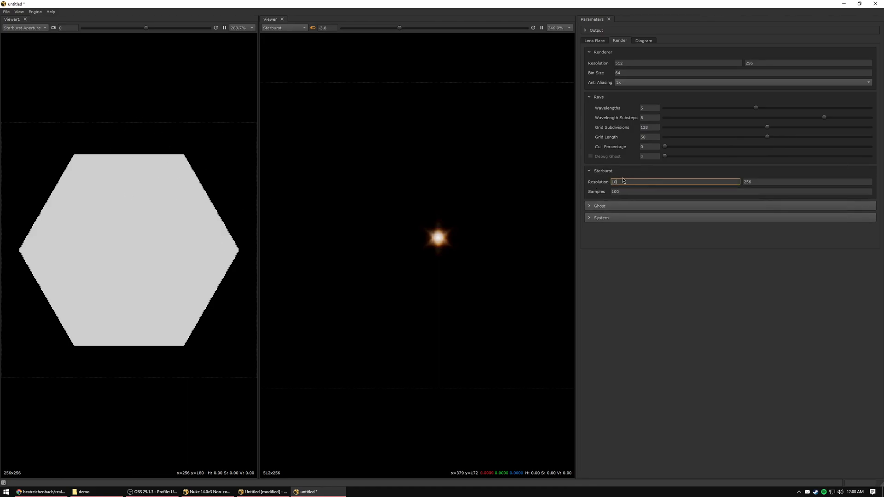
{"action": "double_click", "coordinate": [776, 183]}
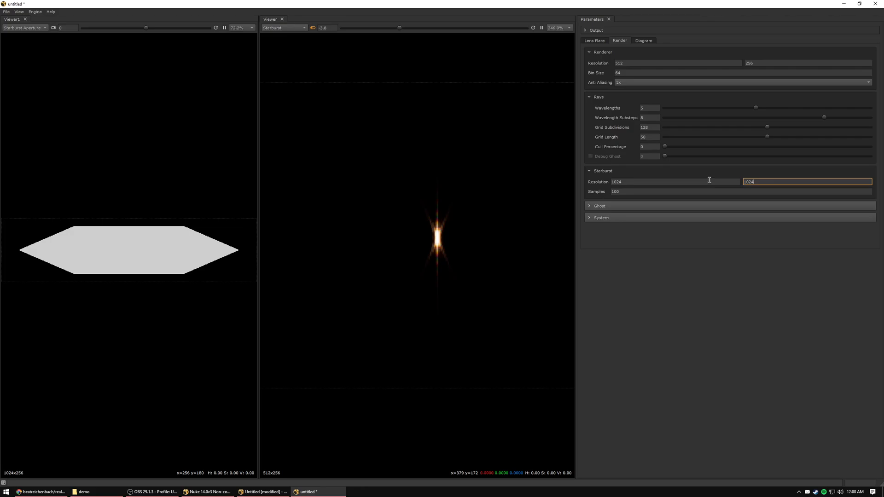
{"action": "key", "text": "Return"}
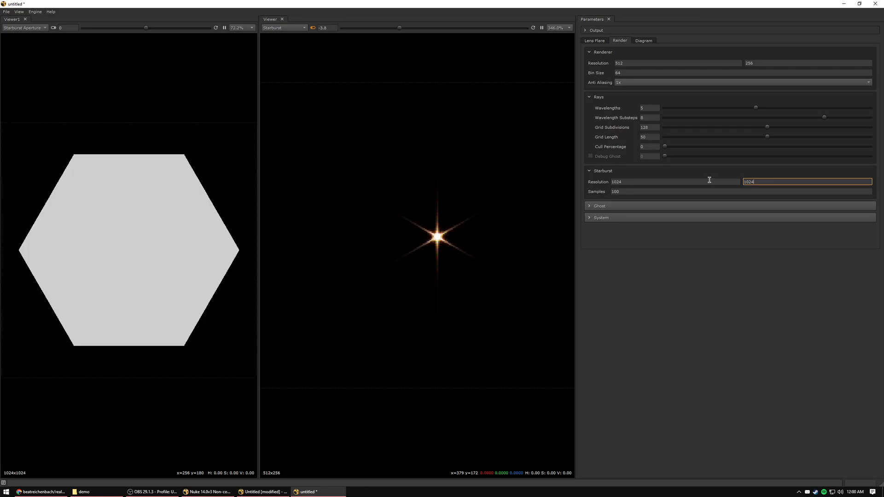
{"action": "left_click", "coordinate": [637, 193]}
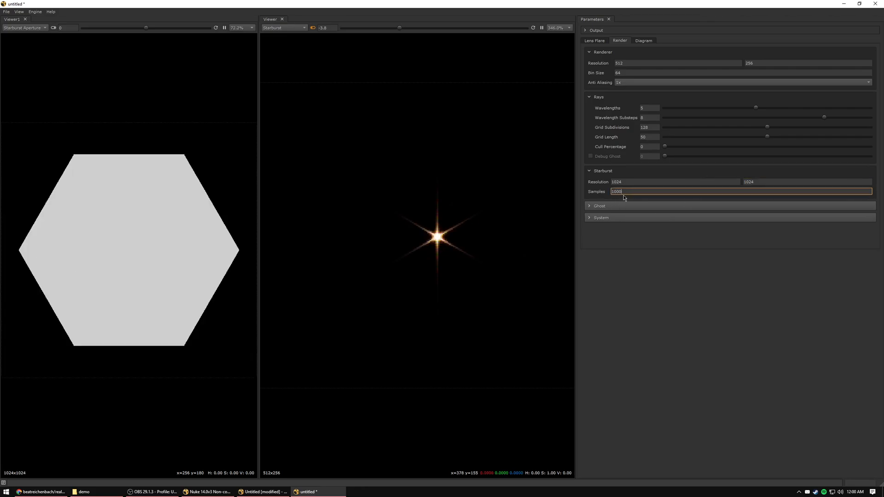
Return to the lens flare parameters and expand the Starburst settings.
{"action": "left_click", "coordinate": [600, 42]}
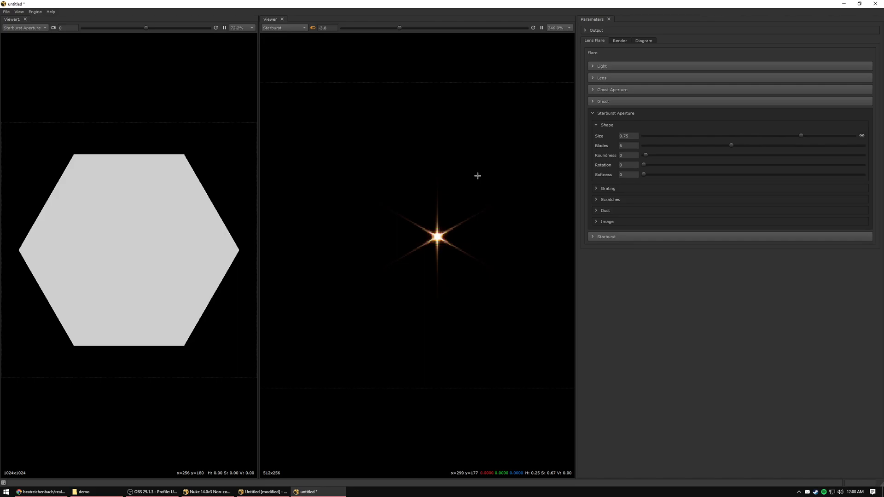
{"action": "middle_click_drag", "start_coordinate": [478, 176], "coordinate": [474, 158]}
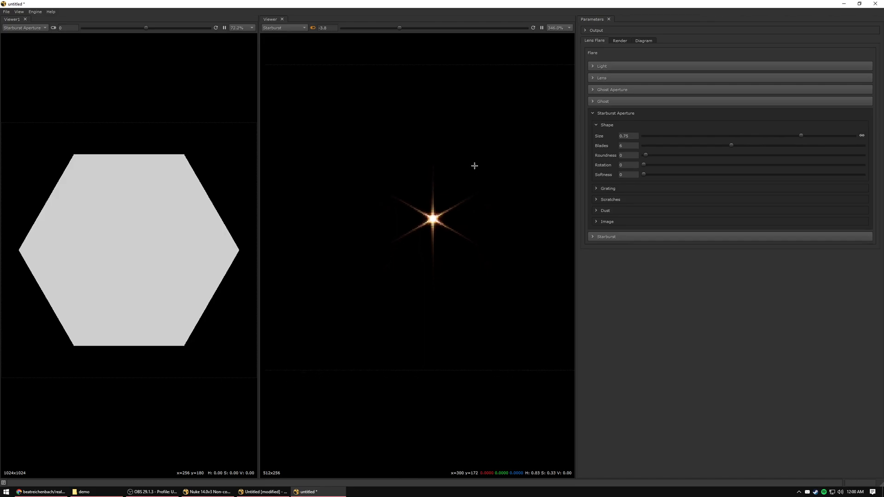
{"action": "left_click", "coordinate": [599, 238]}
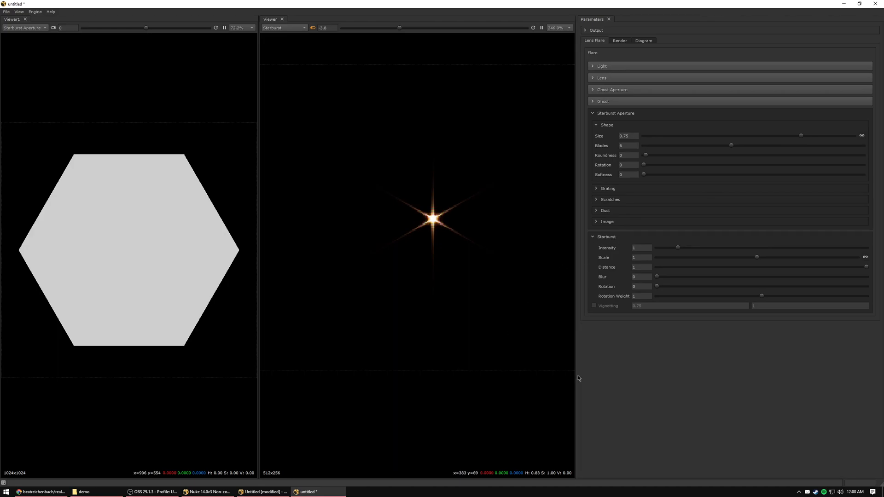
Set the starburst intensity to about 8.8.
{"action": "scroll", "coordinate": [465, 229], "scroll_direction": "down", "scroll_amount": 1}
{"action": "scroll", "coordinate": [431, 238], "scroll_direction": "down", "scroll_amount": 2}
{"action": "left_click_drag", "start_coordinate": [677, 247], "coordinate": [841, 248]}
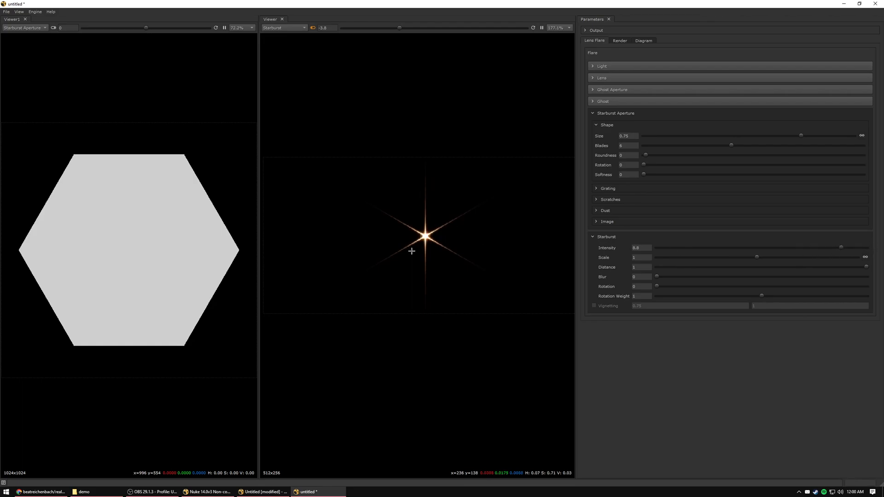
{"action": "middle_click_drag", "start_coordinate": [438, 244], "coordinate": [439, 256]}
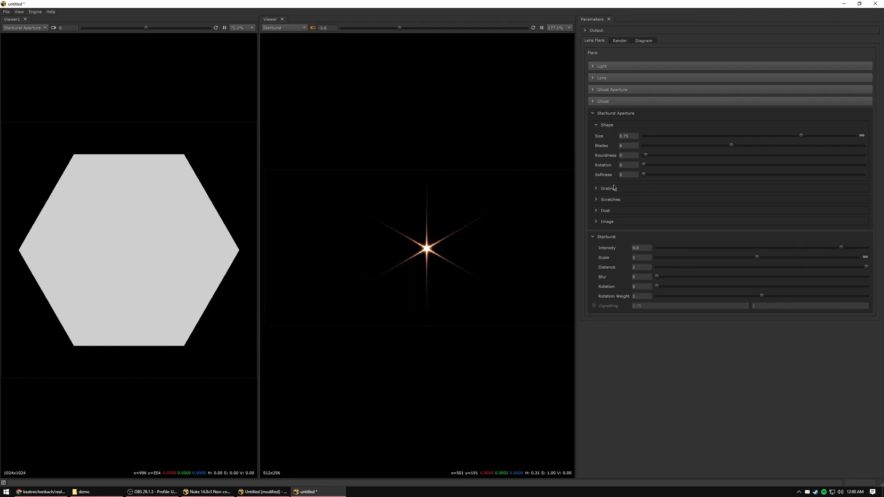
Expand the Dust settings of the Starburst Aperture and set the dust strength to about 0.57.
{"action": "left_click", "coordinate": [597, 211]}
{"action": "left_click_drag", "start_coordinate": [640, 222], "coordinate": [766, 222]}
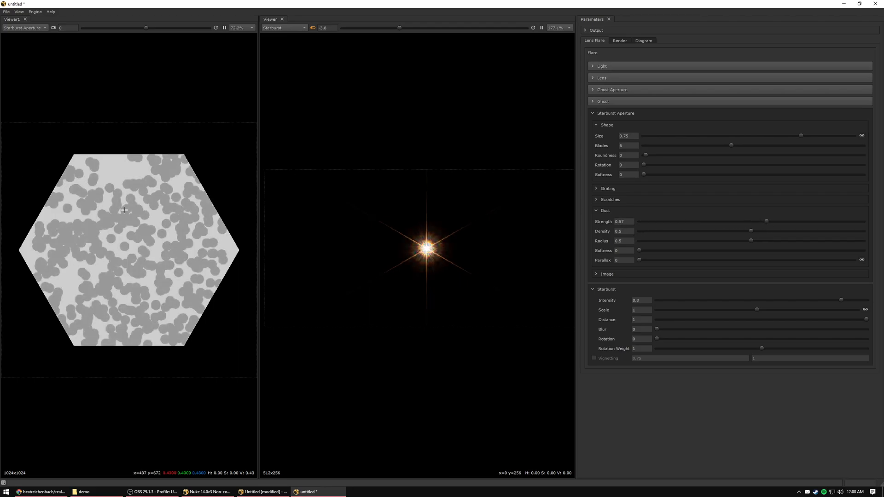
{"action": "scroll", "coordinate": [127, 245], "scroll_direction": "up", "scroll_amount": 2}
{"action": "scroll", "coordinate": [139, 223], "scroll_direction": "down", "scroll_amount": 1}
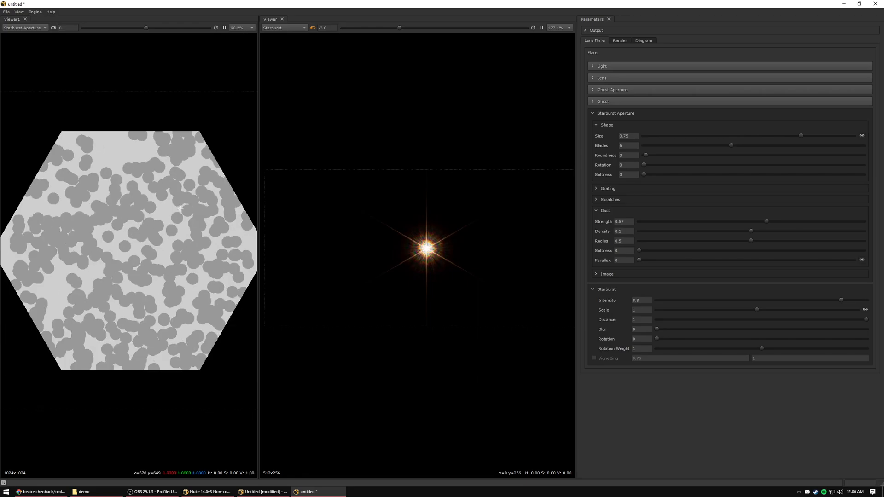
{"action": "scroll", "coordinate": [482, 225], "scroll_direction": "up", "scroll_amount": 6}
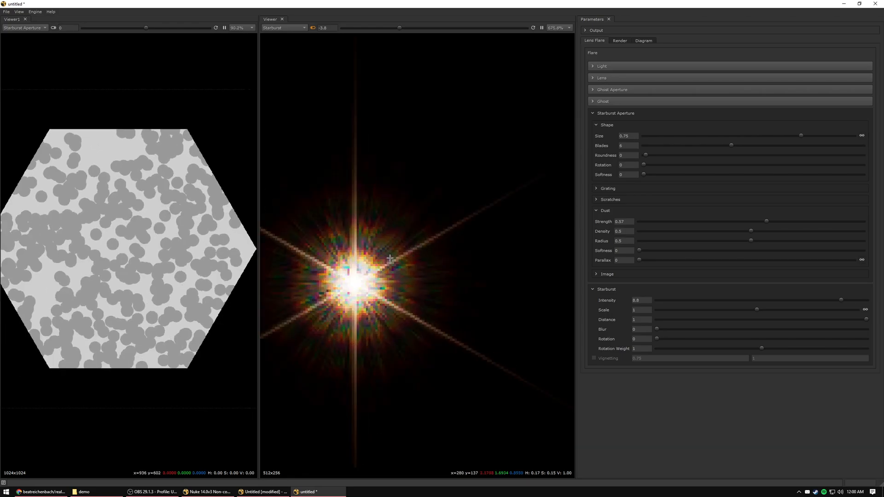
Set the dust radius of the Starburst Aperture to 0.4 and inspect the starburst up close.
{"action": "left_click", "coordinate": [620, 240]}
{"action": "key", "text": "Down"}
{"action": "key", "text": "Down"}
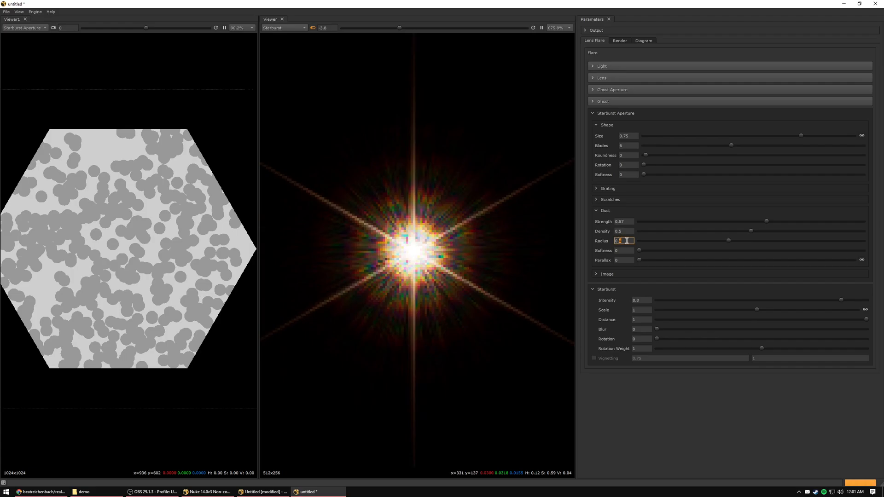
{"action": "key", "text": "Down"}
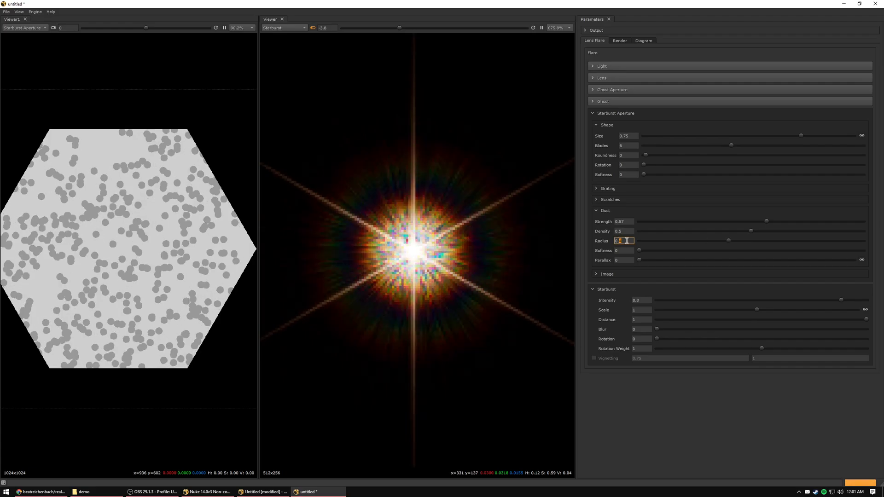
{"action": "key", "text": "Up"}
{"action": "key", "text": "Up"}
{"action": "scroll", "coordinate": [455, 234], "scroll_direction": "down", "scroll_amount": 3}
{"action": "middle_click_drag", "start_coordinate": [456, 235], "coordinate": [444, 214]}
{"action": "scroll", "coordinate": [443, 214], "scroll_direction": "up", "scroll_amount": 1}
{"action": "scroll", "coordinate": [364, 233], "scroll_direction": "up", "scroll_amount": 4}
{"action": "scroll", "coordinate": [382, 271], "scroll_direction": "down", "scroll_amount": 2}
{"action": "middle_click_drag", "start_coordinate": [453, 270], "coordinate": [417, 252]}
{"action": "scroll", "coordinate": [417, 251], "scroll_direction": "down", "scroll_amount": 2}
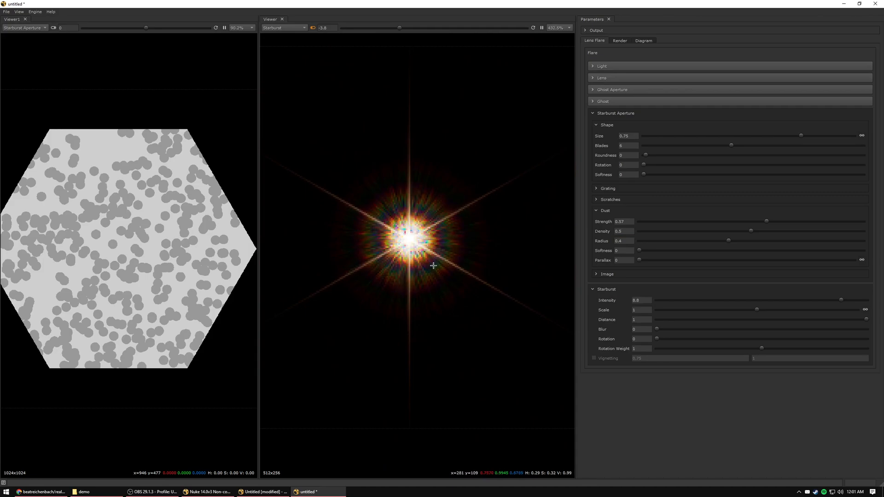
Set the starburst blur to 0.5.
{"action": "left_click", "coordinate": [635, 329]}
{"action": "type", "text": ".5"}
{"action": "key", "text": "Return"}
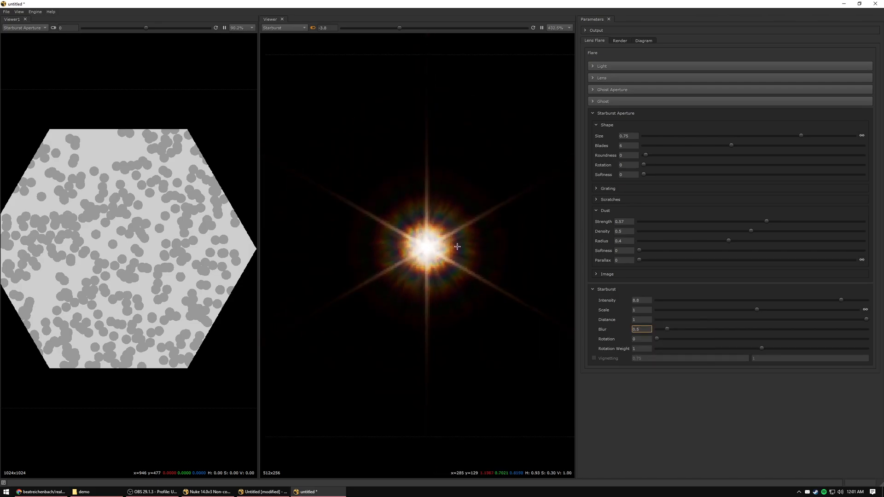
{"action": "key", "text": "Return"}
{"action": "key", "text": "BackSpace"}
{"action": "type", "text": "5"}
{"action": "key", "text": "Return"}
{"action": "scroll", "coordinate": [411, 256], "scroll_direction": "down", "scroll_amount": 3}
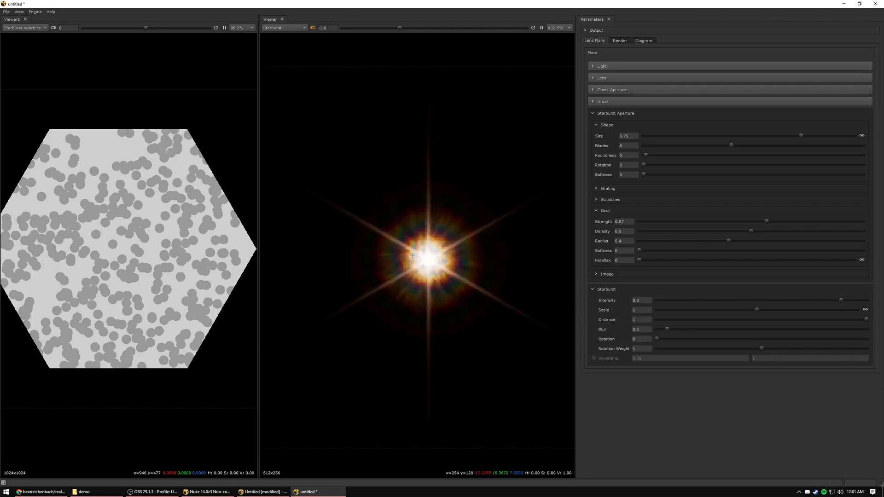
Set the starburst intensity to 1000 and move the light out beyond the upper edge of the frame.
{"action": "left_click", "coordinate": [641, 300]}
{"action": "type", "text": "100"}
{"action": "key", "text": "Return"}
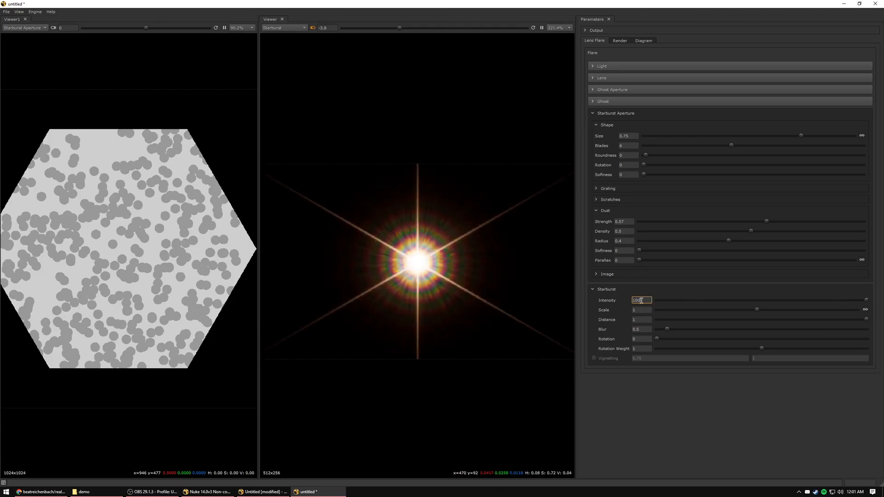
{"action": "scroll", "coordinate": [468, 258], "scroll_direction": "down", "scroll_amount": 5}
{"action": "left_click", "coordinate": [468, 261]}
{"action": "mouse_move", "coordinate": [467, 261]}
{"action": "left_mouse_down"}
{"action": "mouse_move", "coordinate": [434, 237]}
{"action": "mouse_move", "coordinate": [450, 223]}
{"action": "mouse_move", "coordinate": [465, 171]}
{"action": "mouse_move", "coordinate": [457, 278]}
{"action": "left_mouse_up"}
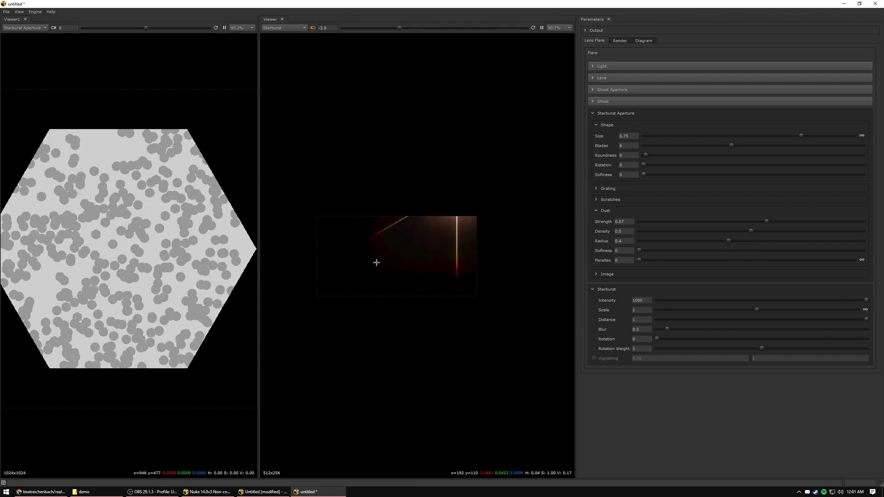
Enable vignetting for the starburst and, with the light back inside the frame, set the starburst intensity to 10.
{"action": "left_click", "coordinate": [593, 359]}
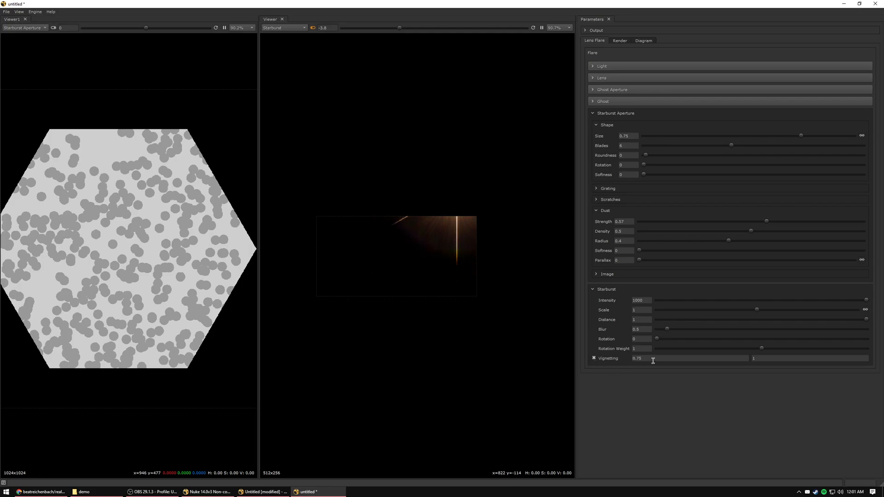
{"action": "left_click", "coordinate": [432, 248]}
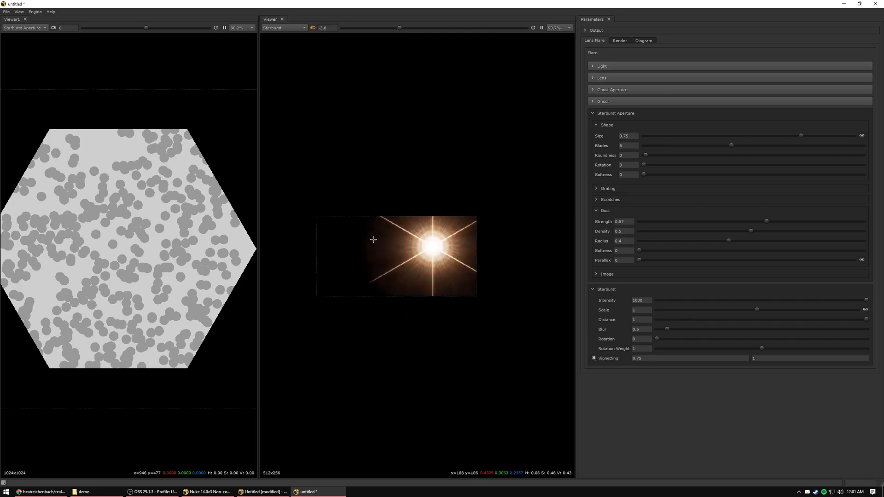
{"action": "left_click", "coordinate": [646, 300]}
{"action": "key", "text": "Return"}
{"action": "type", "text": "0"}
{"action": "key", "text": "Return"}
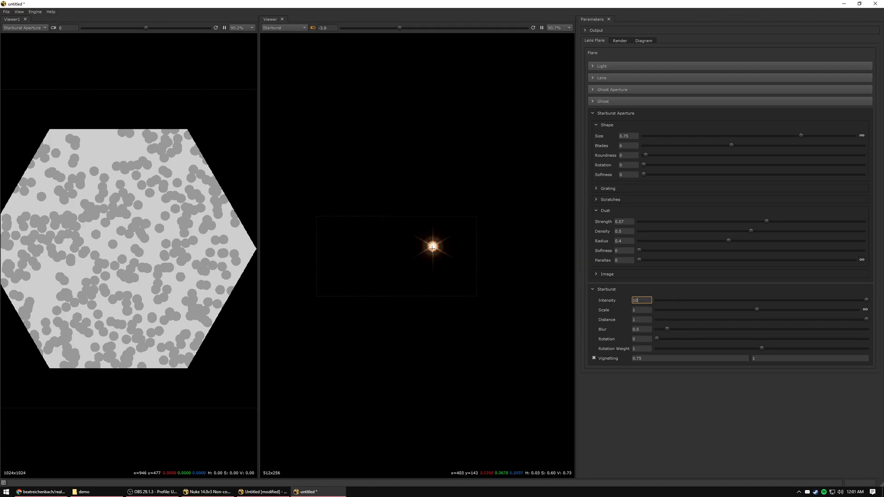
{"action": "scroll", "coordinate": [425, 260], "scroll_direction": "up", "scroll_amount": 3}
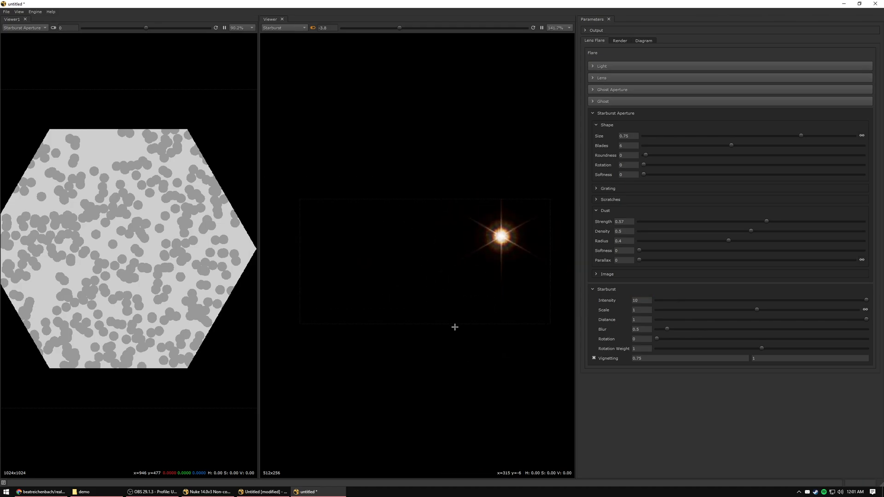
{"action": "left_click_drag", "start_coordinate": [517, 242], "coordinate": [493, 227]}
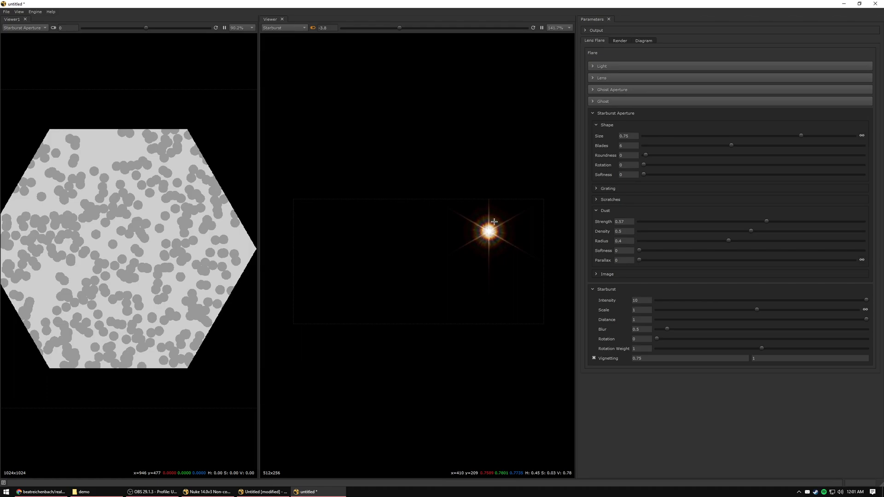
{"action": "scroll", "coordinate": [513, 219], "scroll_direction": "up", "scroll_amount": 3}
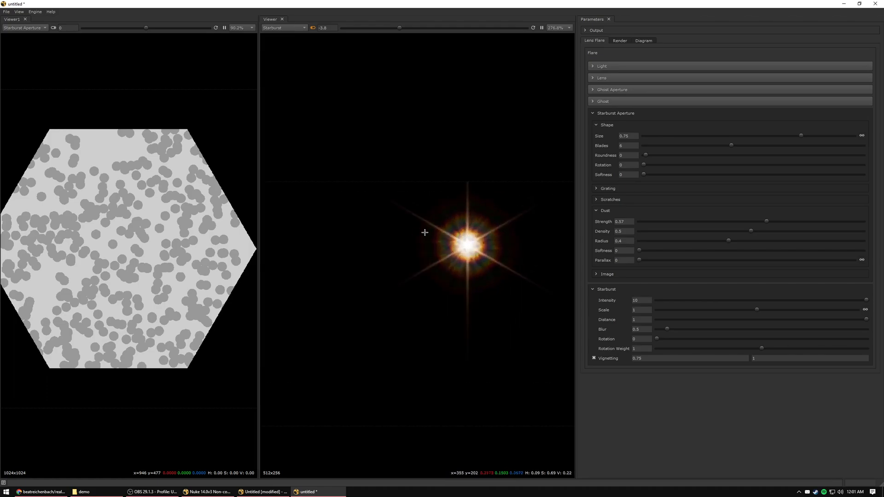
Set the dust parallax of the Starburst Aperture to 1 and move the light to compare the dust pattern.
{"action": "left_click", "coordinate": [620, 260]}
{"action": "type", "text": "1"}
{"action": "key", "text": "Return"}
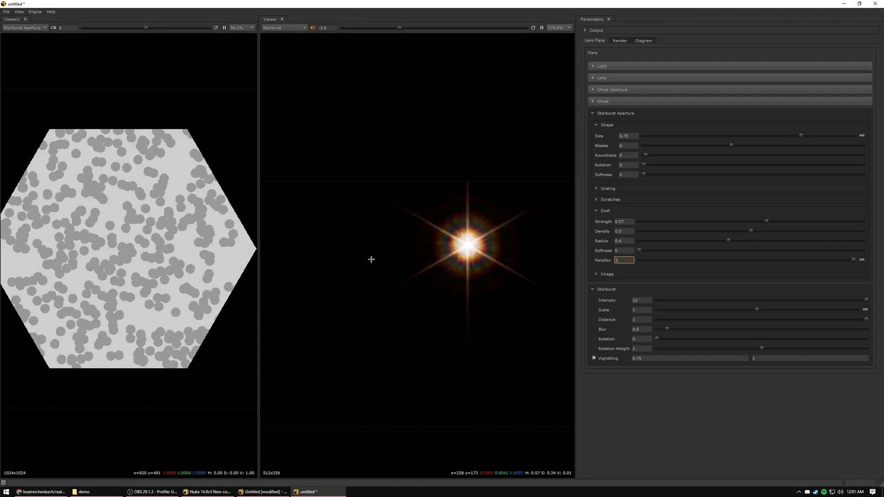
{"action": "mouse_move", "coordinate": [467, 249]}
{"action": "left_mouse_down"}
{"action": "mouse_move", "coordinate": [436, 245]}
{"action": "mouse_move", "coordinate": [457, 246]}
{"action": "mouse_move", "coordinate": [469, 261]}
{"action": "mouse_move", "coordinate": [457, 252]}
{"action": "left_mouse_up"}
{"action": "scroll", "coordinate": [460, 251], "scroll_direction": "down", "scroll_amount": 3}
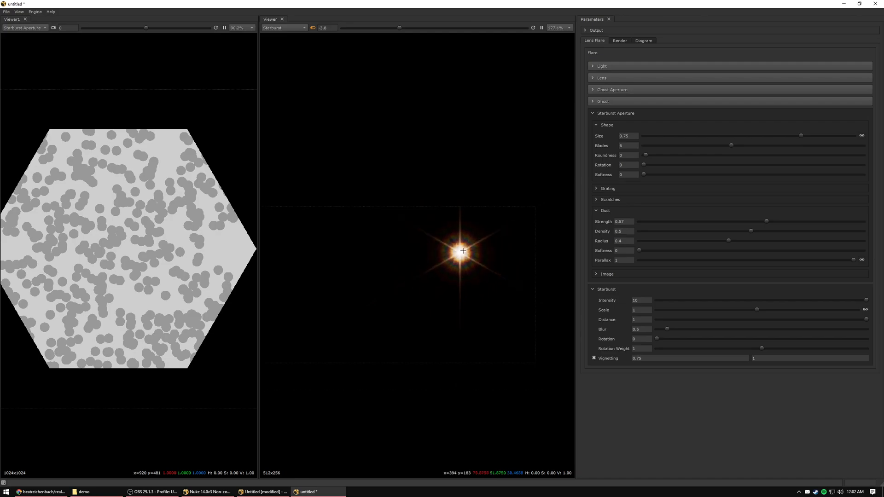
{"action": "middle_click_drag", "start_coordinate": [445, 254], "coordinate": [463, 249]}
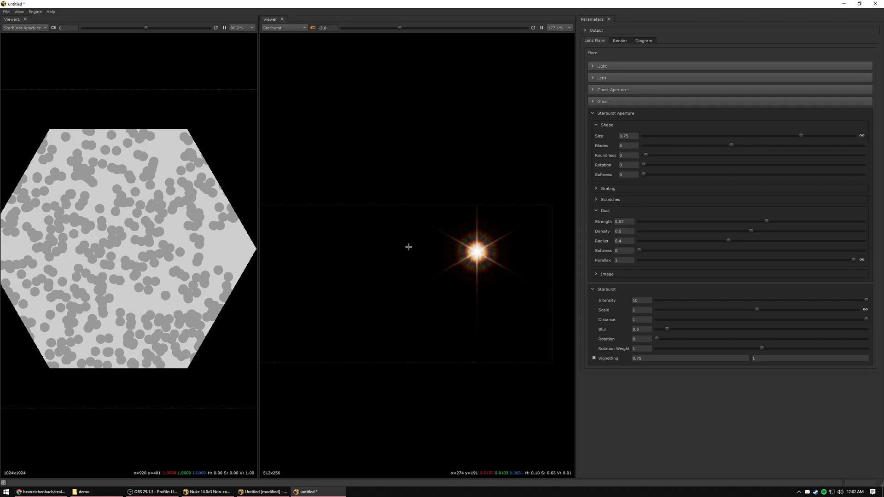
Examine the starburst at different light positions, ending with the light near the frame's upper-right corner at about 0.75, 0.59.
{"action": "scroll", "coordinate": [462, 259], "scroll_direction": "up", "scroll_amount": 6}
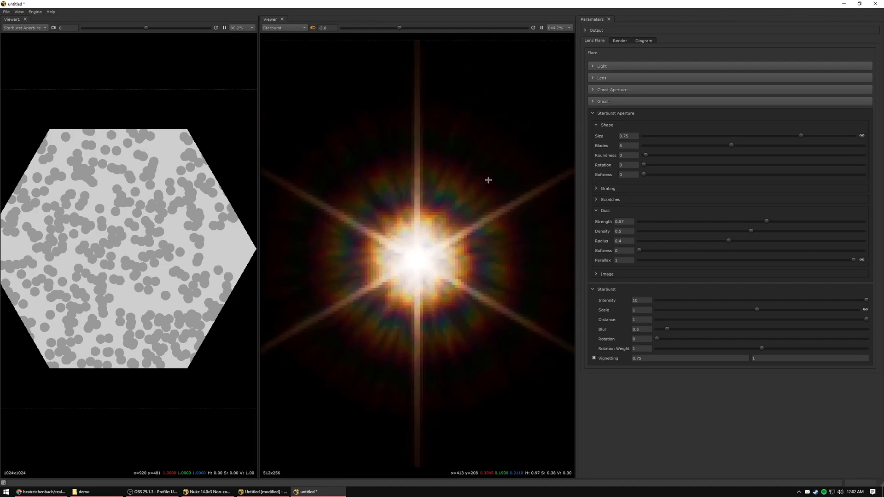
{"action": "scroll", "coordinate": [488, 180], "scroll_direction": "down", "scroll_amount": 6}
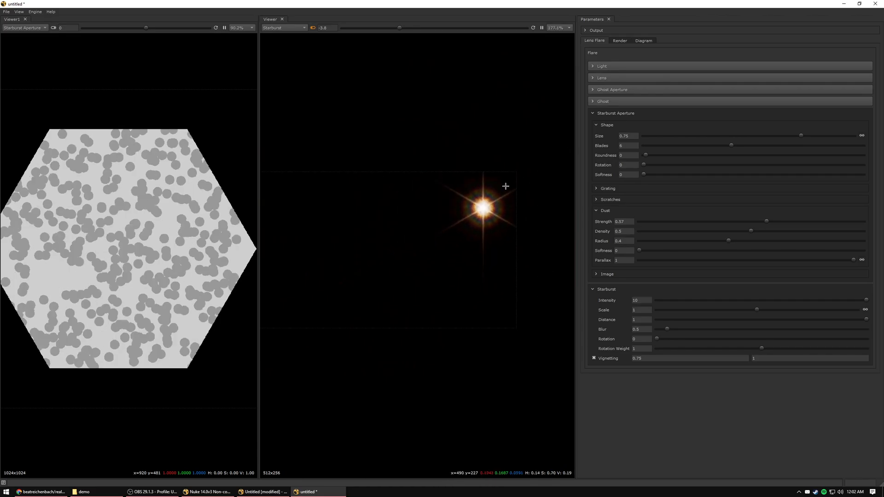
{"action": "scroll", "coordinate": [379, 225], "scroll_direction": "down", "scroll_amount": 2}
{"action": "middle_click_drag", "start_coordinate": [391, 221], "coordinate": [448, 238]}
{"action": "left_click", "coordinate": [424, 251]}
{"action": "left_click", "coordinate": [496, 221]}
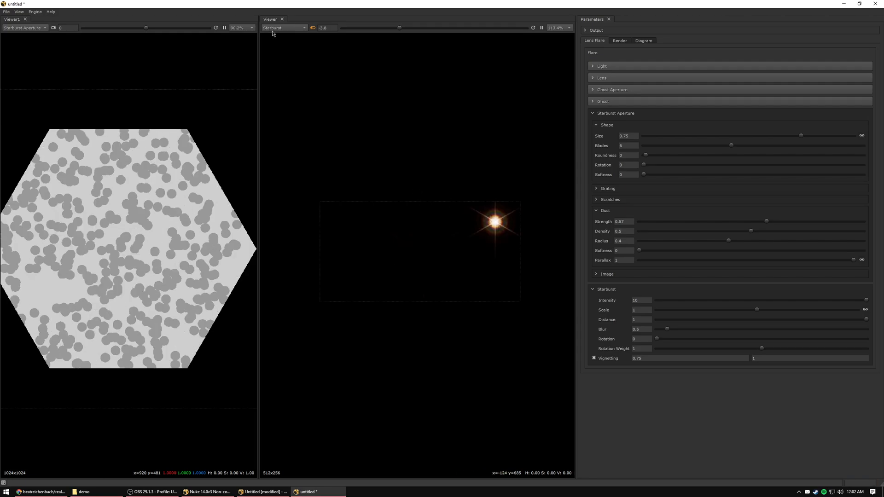
Close the Starburst Aperture viewer, display Flare + Starburst in the remaining viewer and make that viewer wider.
{"action": "left_click", "coordinate": [25, 20]}
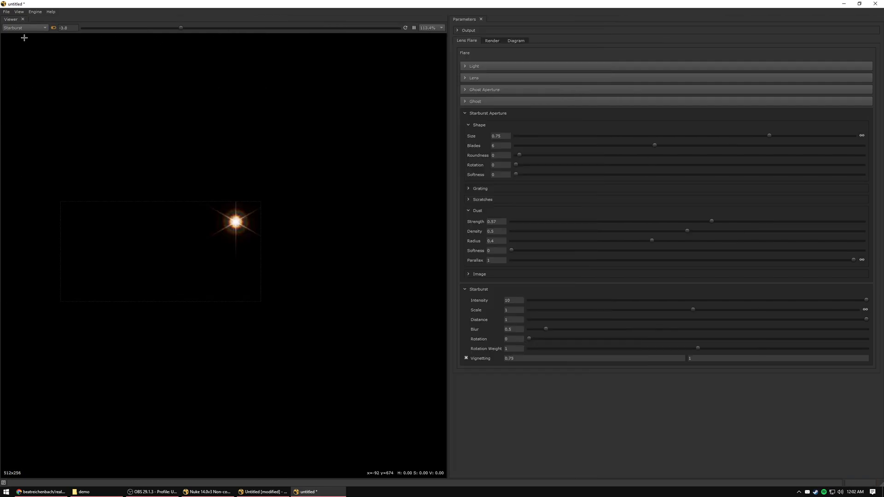
{"action": "left_click", "coordinate": [25, 28]}
{"action": "left_click", "coordinate": [30, 59]}
{"action": "left_click_drag", "start_coordinate": [448, 108], "coordinate": [556, 109]}
{"action": "scroll", "coordinate": [350, 220], "scroll_direction": "up", "scroll_amount": 4}
Set the starburst intensity to 20 and turn off the viewer's exposure adjustment.
{"action": "left_click", "coordinate": [624, 301]}
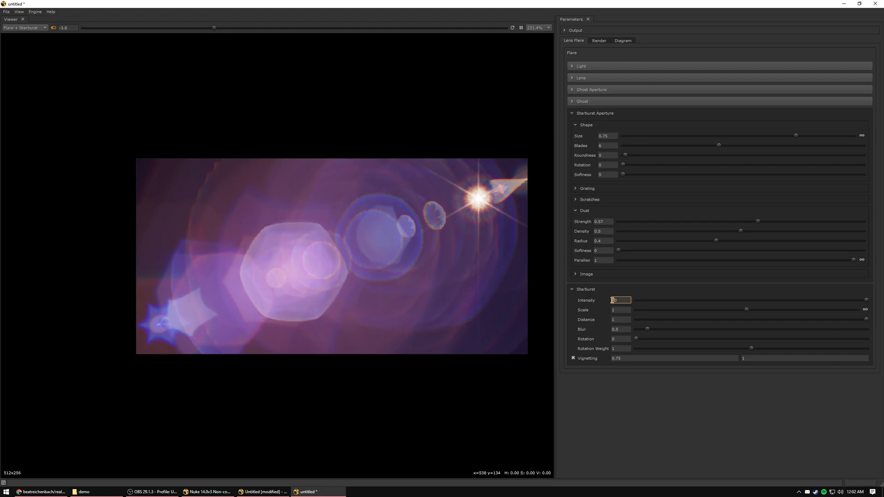
{"action": "left_click", "coordinate": [54, 28]}
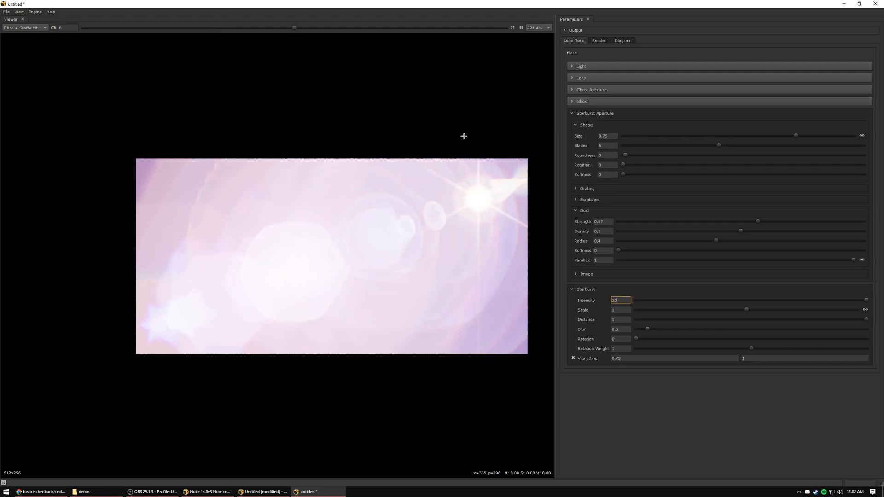
Expand the Light settings and set the light intensity to 0.1.
{"action": "left_click", "coordinate": [644, 66]}
{"action": "left_click", "coordinate": [640, 78]}
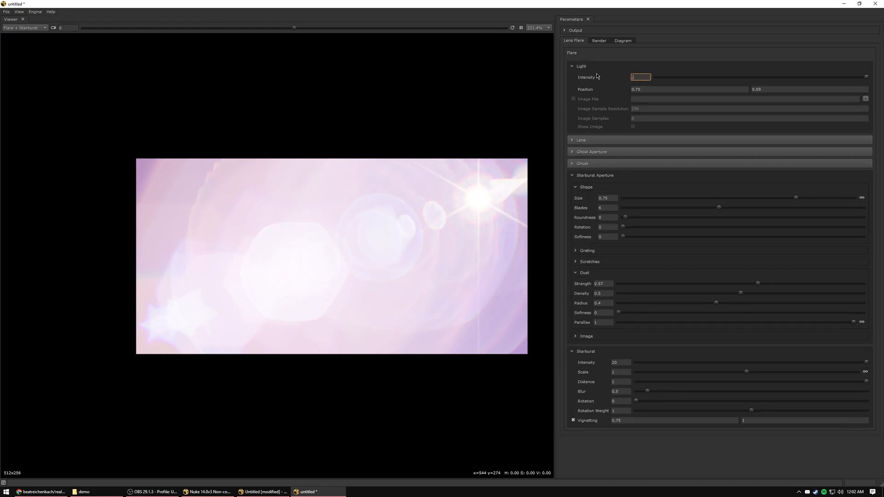
{"action": "type", "text": "0.1"}
{"action": "middle_click_drag", "start_coordinate": [382, 228], "coordinate": [372, 213]}
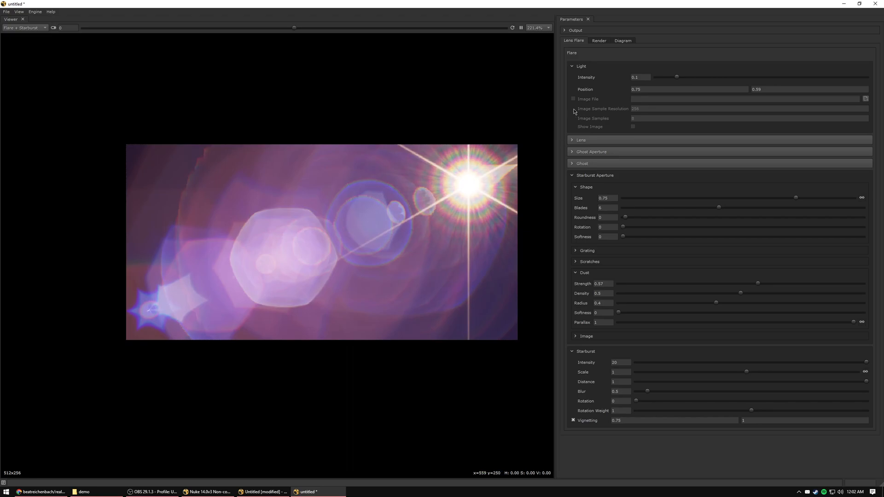
Reduce the starburst intensity to 10 for the combined flare.
{"action": "middle_click_drag", "start_coordinate": [429, 141], "coordinate": [416, 153]}
{"action": "mouse_move", "coordinate": [391, 220]}
{"action": "middle_mouse_down"}
{"action": "mouse_move", "coordinate": [406, 209]}
{"action": "mouse_move", "coordinate": [398, 196]}
{"action": "mouse_move", "coordinate": [402, 232]}
{"action": "middle_mouse_up"}
{"action": "double_click", "coordinate": [615, 362]}
{"action": "type", "text": "10"}
{"action": "key", "text": "Return"}
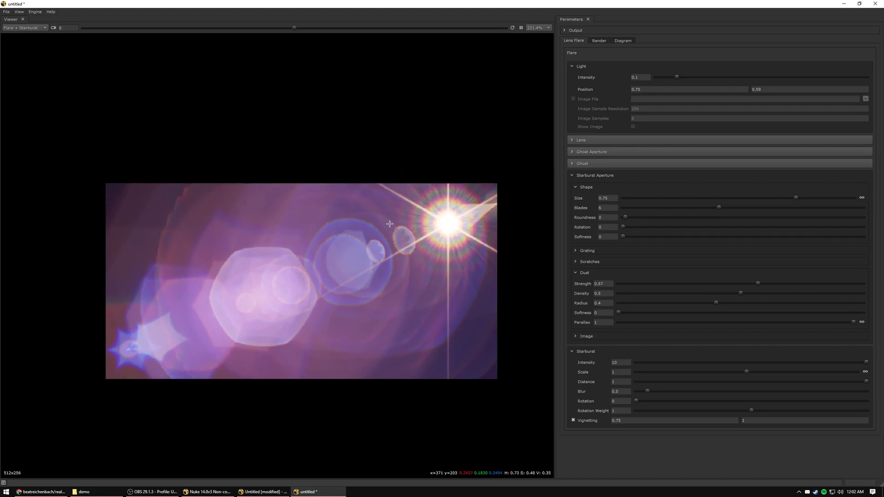
Open the render settings and collapse the Starburst section.
{"action": "left_click", "coordinate": [598, 41]}
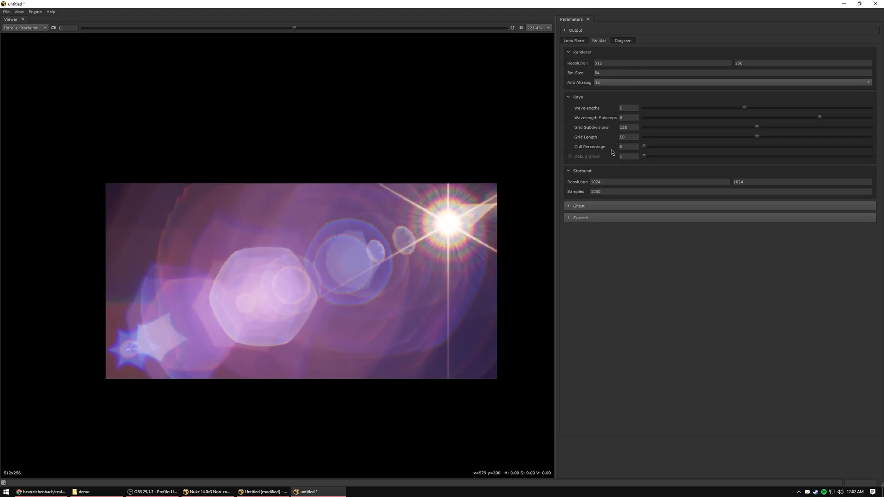
{"action": "double_click", "coordinate": [629, 127]}
{"action": "left_click", "coordinate": [581, 171]}
Save the project as demo.json in the demo folder.
{"action": "left_click", "coordinate": [7, 12]}
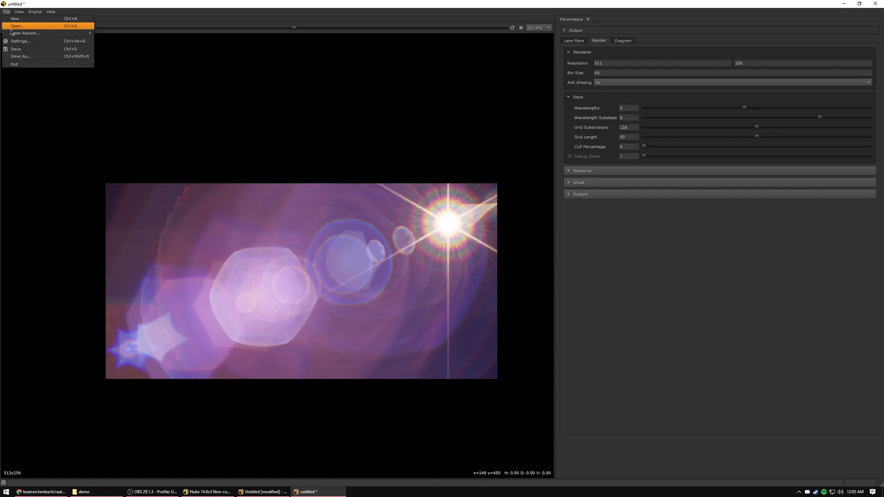
{"action": "left_click", "coordinate": [25, 57]}
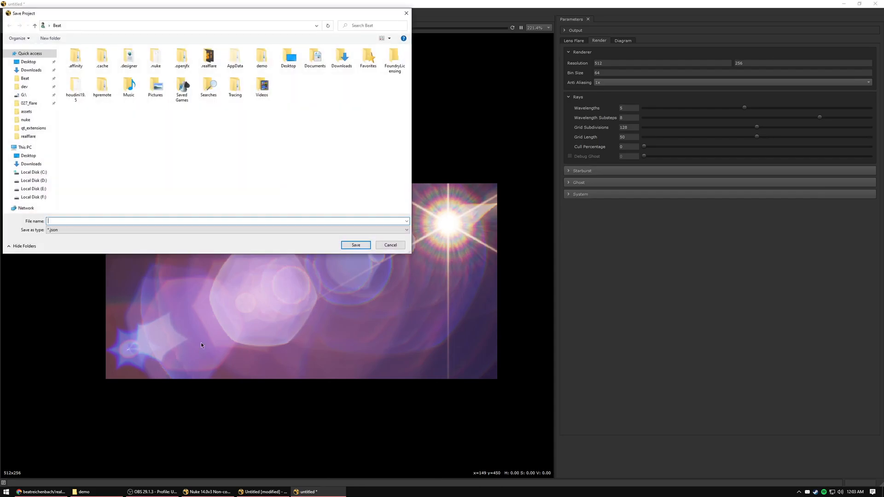
{"action": "double_click", "coordinate": [262, 57]}
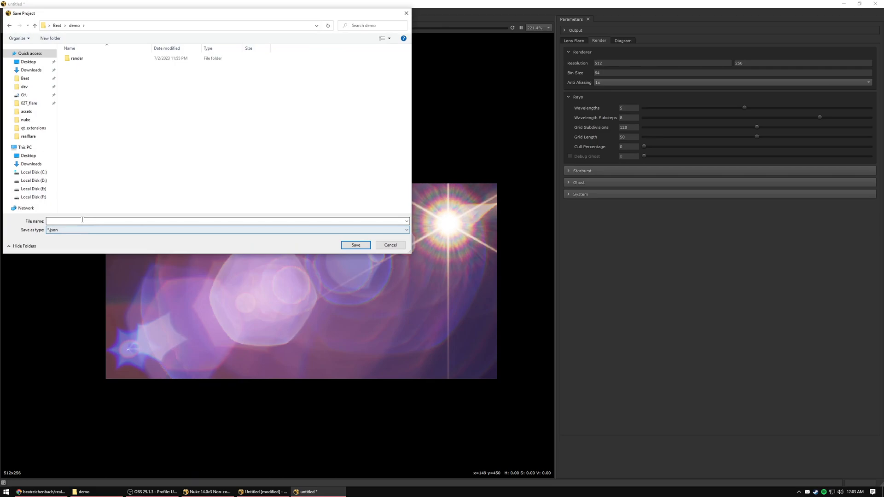
{"action": "key", "text": "Return"}
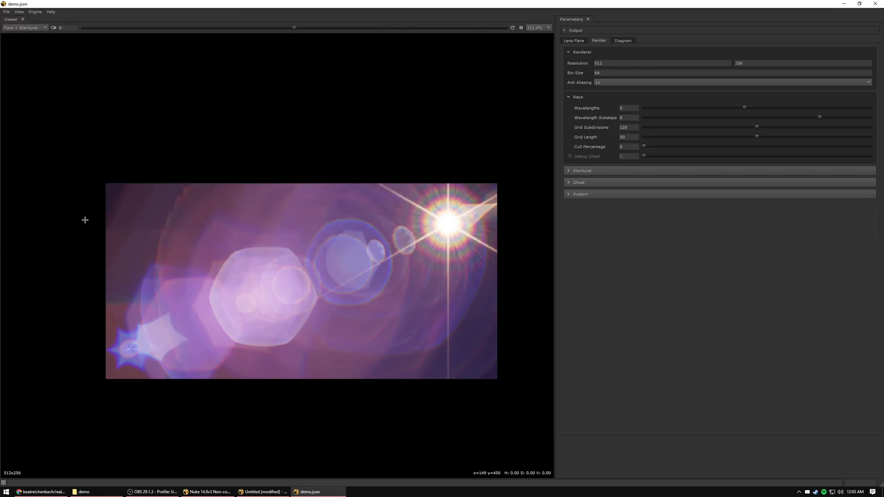
Close the standalone flare window and load demo.json from the demo folder as the Realflare node's project in Nuke.
{"action": "left_click", "coordinate": [874, 4]}
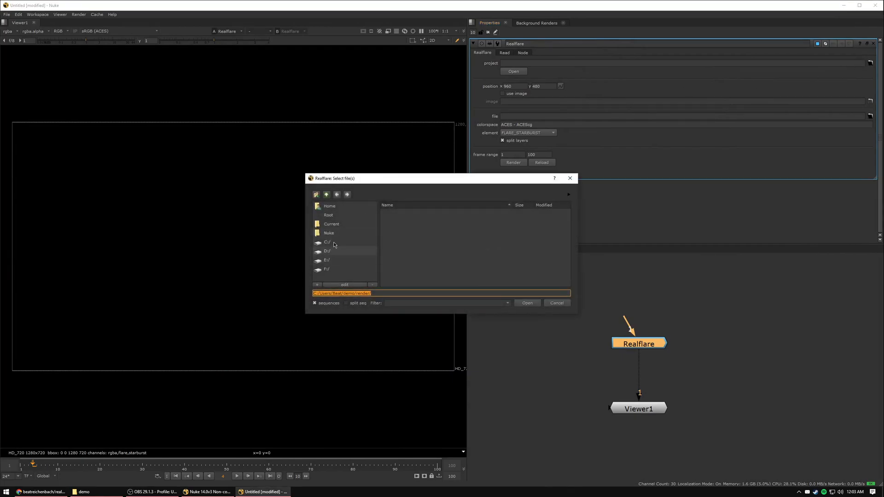
{"action": "double_click", "coordinate": [388, 224]}
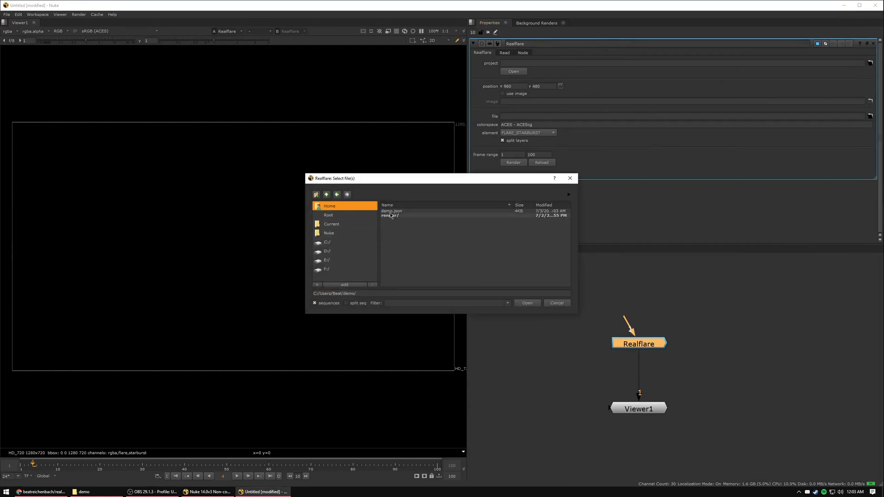
{"action": "double_click", "coordinate": [391, 211]}
{"action": "mouse_move", "coordinate": [644, 307]}
{"action": "middle_mouse_down"}
{"action": "mouse_move", "coordinate": [631, 295]}
{"action": "mouse_move", "coordinate": [629, 307]}
{"action": "middle_mouse_up"}
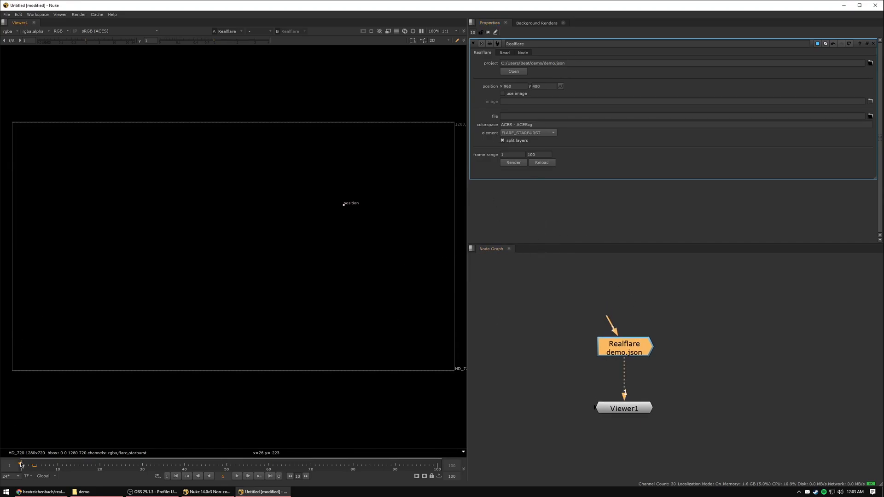
Move the flare position to about x 1074, y 556 and set keyframes on both coordinates at frame 1.
{"action": "left_click_drag", "start_coordinate": [356, 197], "coordinate": [384, 179]}
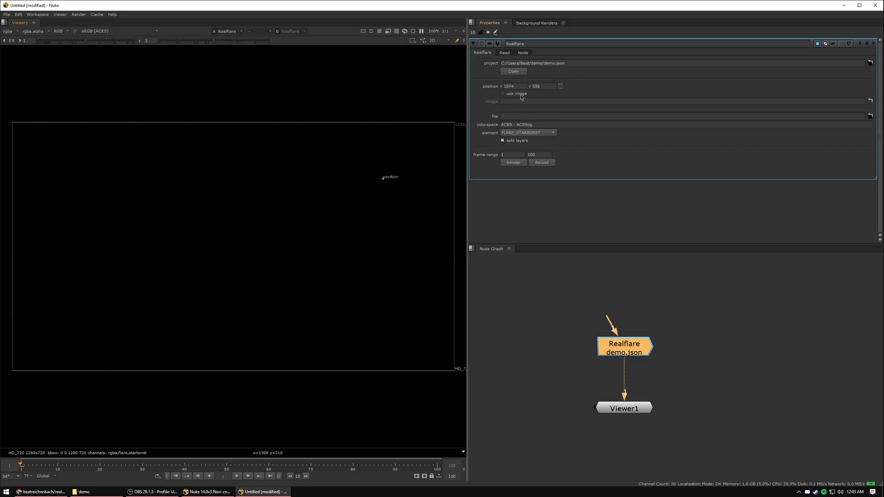
{"action": "right_click", "coordinate": [494, 89]}
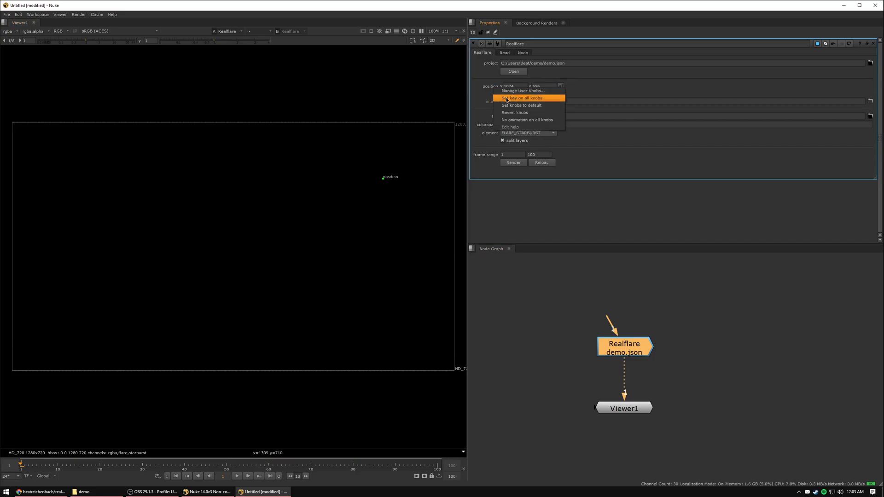
{"action": "left_click", "coordinate": [505, 98]}
{"action": "key", "text": "ctrl+z"}
{"action": "right_click", "coordinate": [511, 86]}
{"action": "left_click", "coordinate": [524, 95]}
{"action": "right_click", "coordinate": [542, 86]}
{"action": "left_click", "coordinate": [559, 92]}
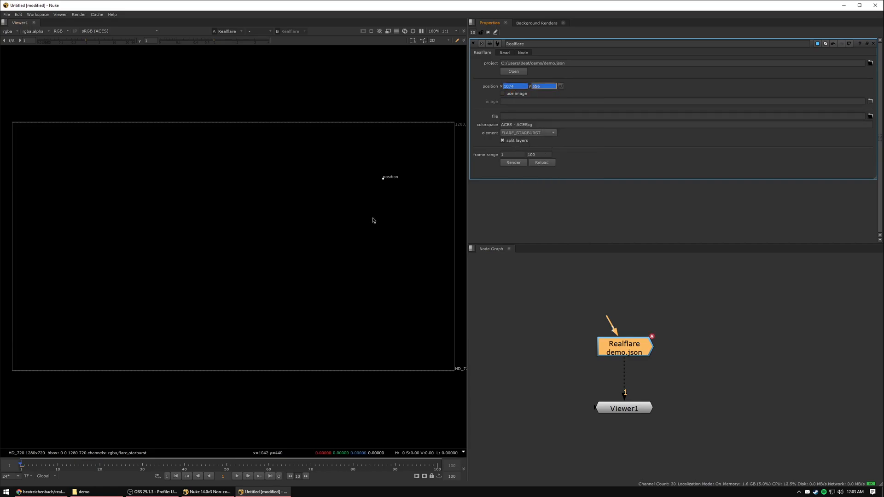
Animate the flare position to about x 141, y 139 at frame 10 and about x 887, y 335 at frame 4.
{"action": "left_click", "coordinate": [58, 465]}
{"action": "left_click_drag", "start_coordinate": [218, 226], "coordinate": [86, 308]}
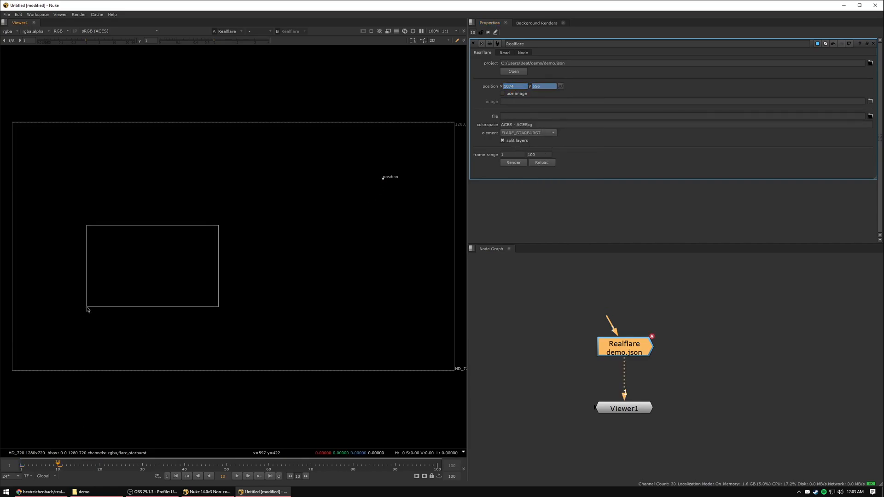
{"action": "left_click_drag", "start_coordinate": [382, 179], "coordinate": [61, 321]}
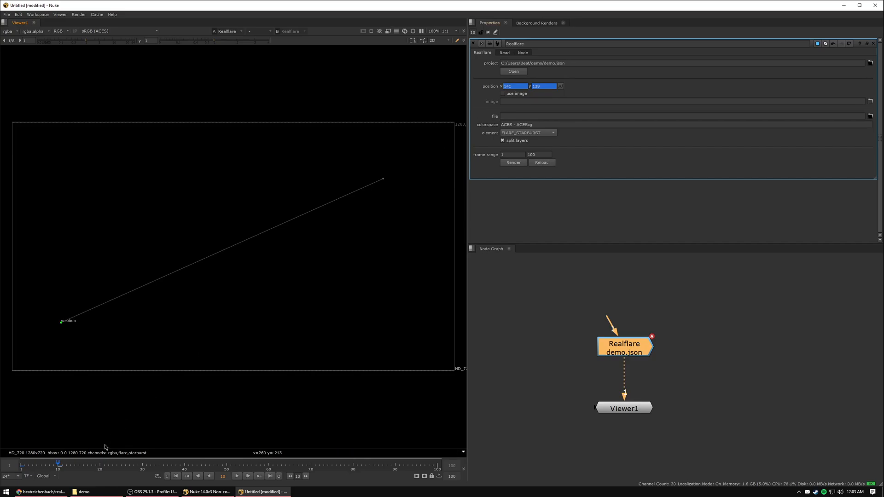
{"action": "left_click_drag", "start_coordinate": [49, 466], "coordinate": [33, 466]}
{"action": "left_click_drag", "start_coordinate": [276, 228], "coordinate": [319, 256]}
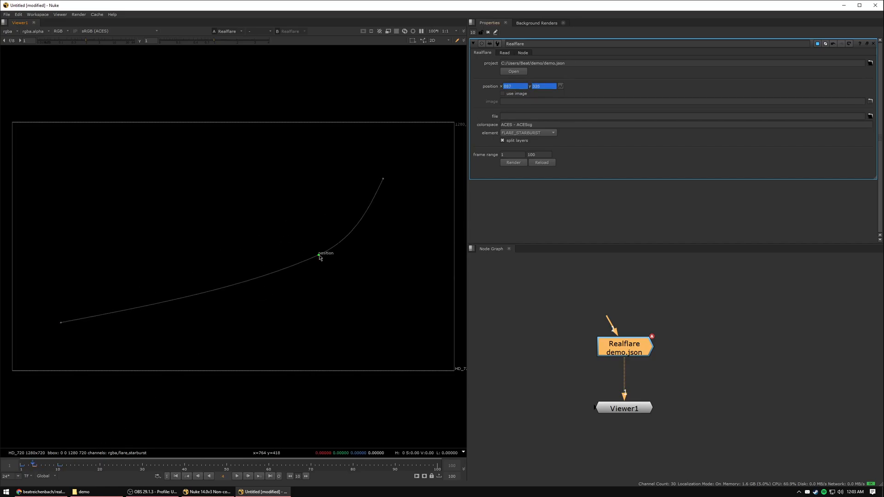
{"action": "middle_click_drag", "start_coordinate": [315, 252], "coordinate": [307, 204]}
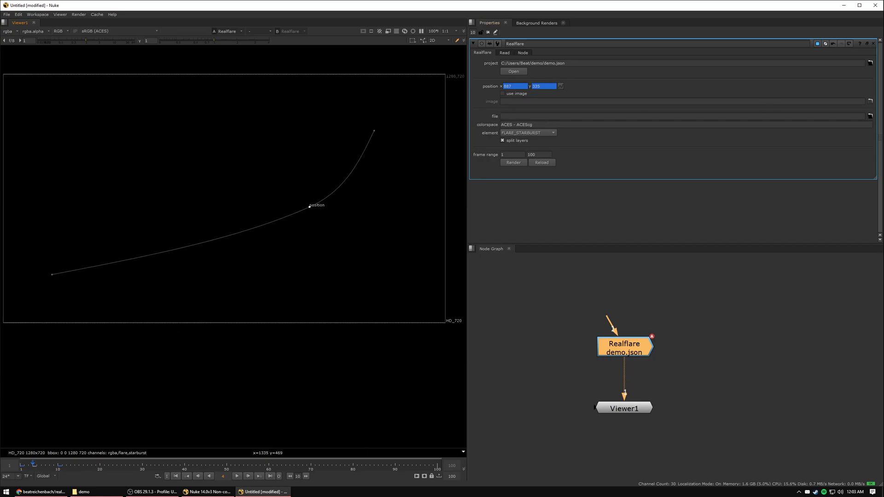
Set the Realflare output file to render.%04d.exr inside the demo project's render folder.
{"action": "left_click", "coordinate": [870, 116]}
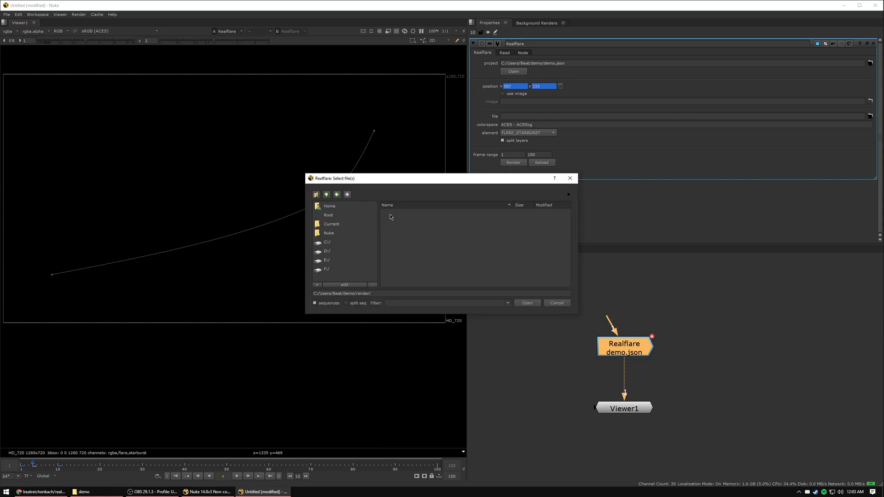
{"action": "left_click", "coordinate": [393, 294]}
{"action": "type", "text": "re"}
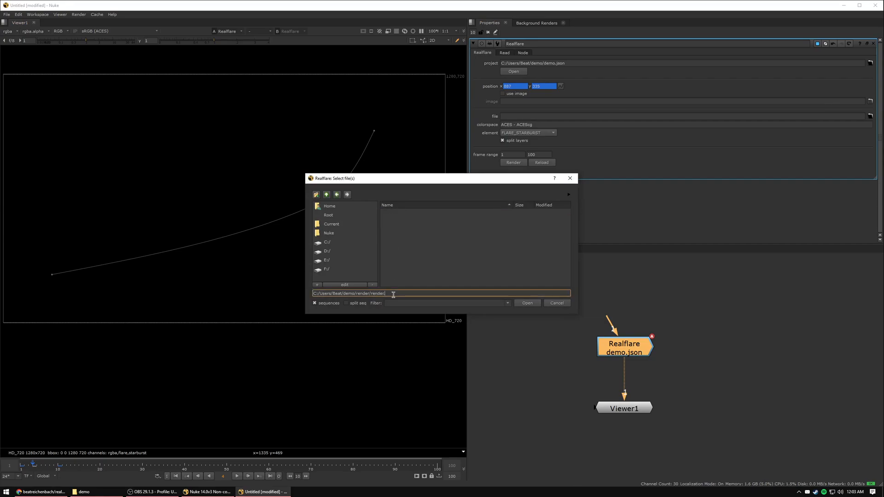
{"action": "type", "text": "nder.%04d.exr"}
{"action": "key", "text": "Return"}
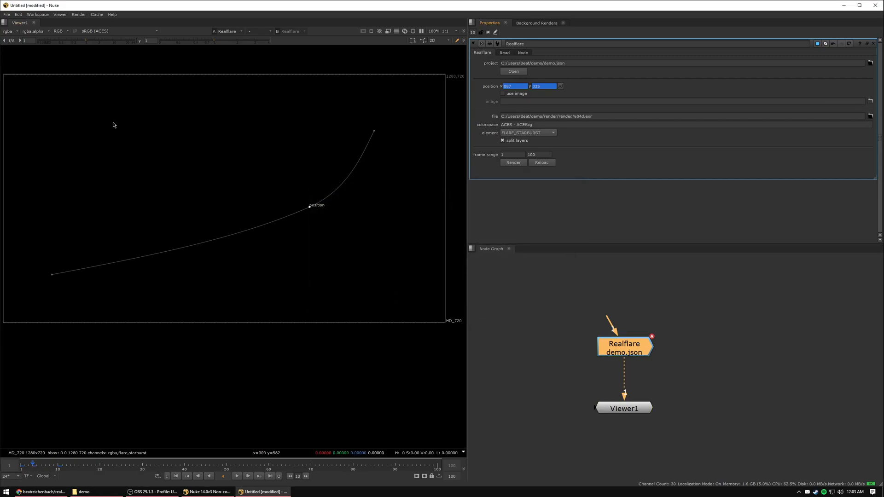
Review the output colorspace, the available render elements and the flare and starburst layers offered by the viewer.
{"action": "left_click", "coordinate": [514, 125]}
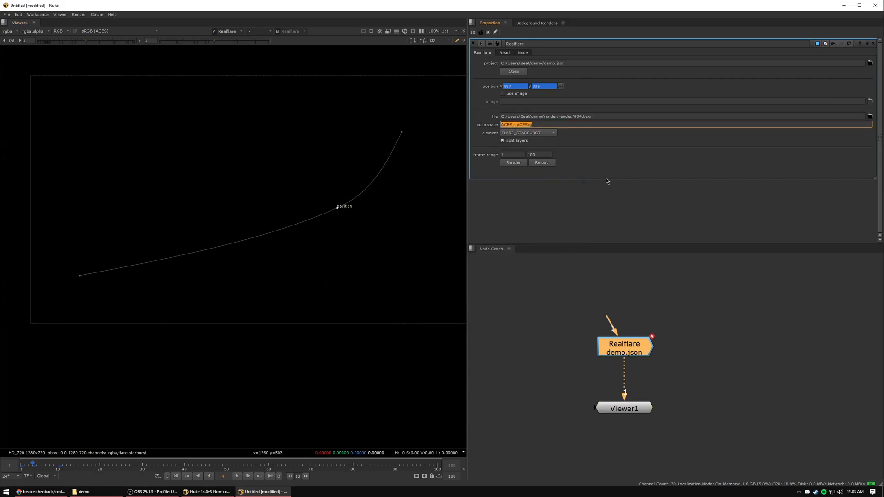
{"action": "left_click", "coordinate": [591, 198]}
{"action": "left_click", "coordinate": [528, 134]}
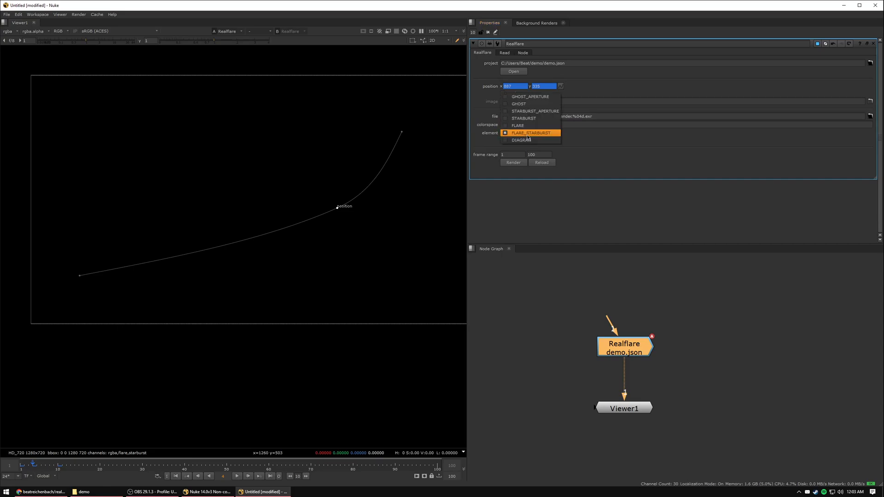
{"action": "left_click", "coordinate": [552, 134]}
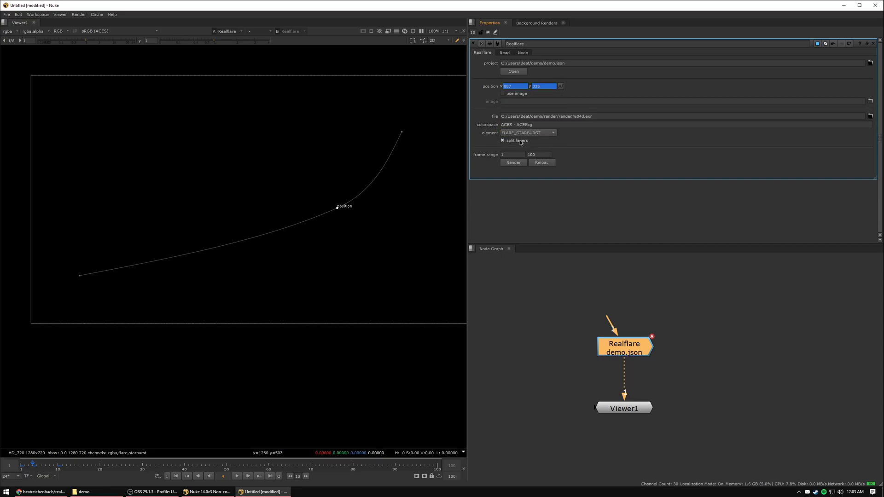
{"action": "left_click", "coordinate": [10, 32]}
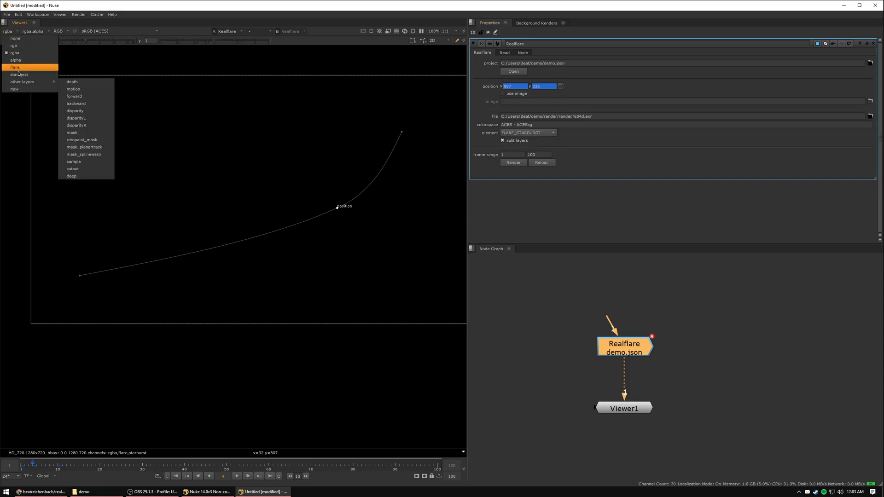
{"action": "left_click", "coordinate": [602, 145]}
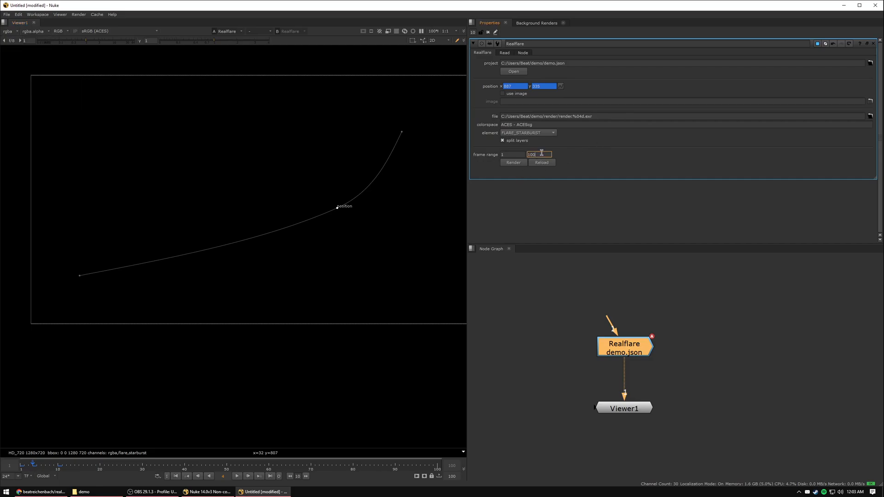
Render the flare for frames 1 to 10 and reload the rendered sequence.
{"action": "left_click", "coordinate": [524, 260]}
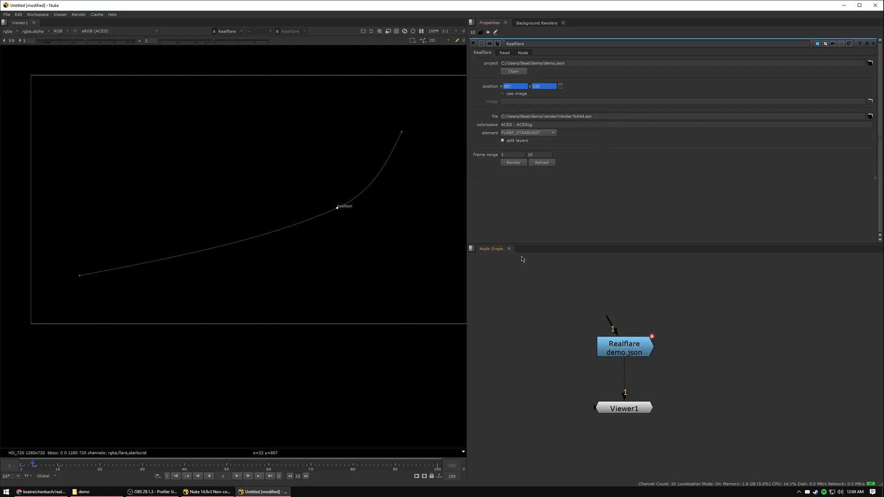
{"action": "left_click", "coordinate": [516, 163]}
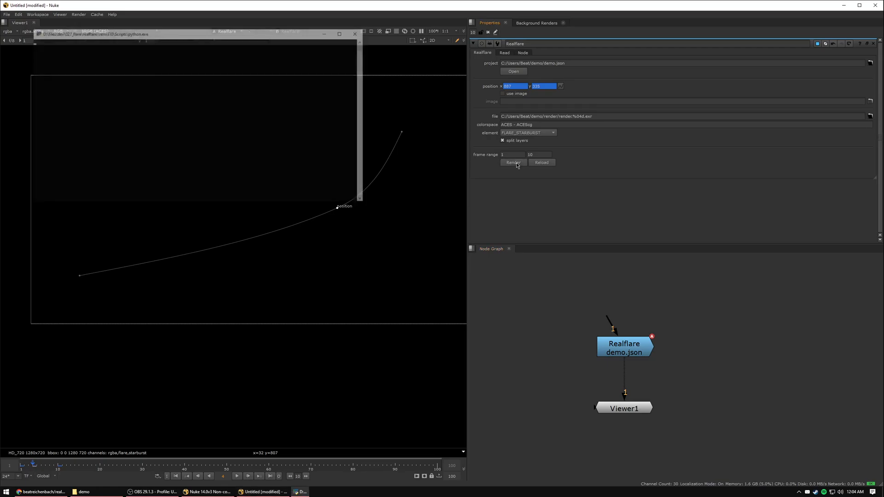
{"action": "left_click_drag", "start_coordinate": [184, 37], "coordinate": [357, 112]}
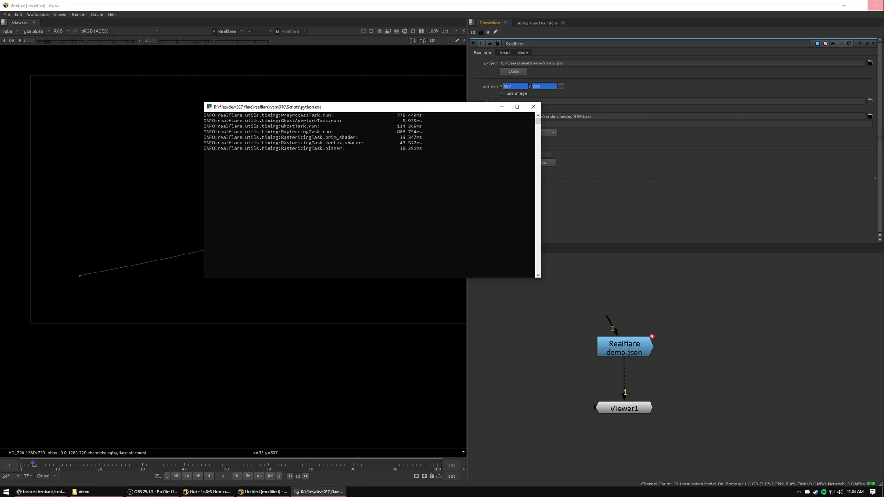
{"action": "middle_click_drag", "start_coordinate": [381, 285], "coordinate": [364, 297]}
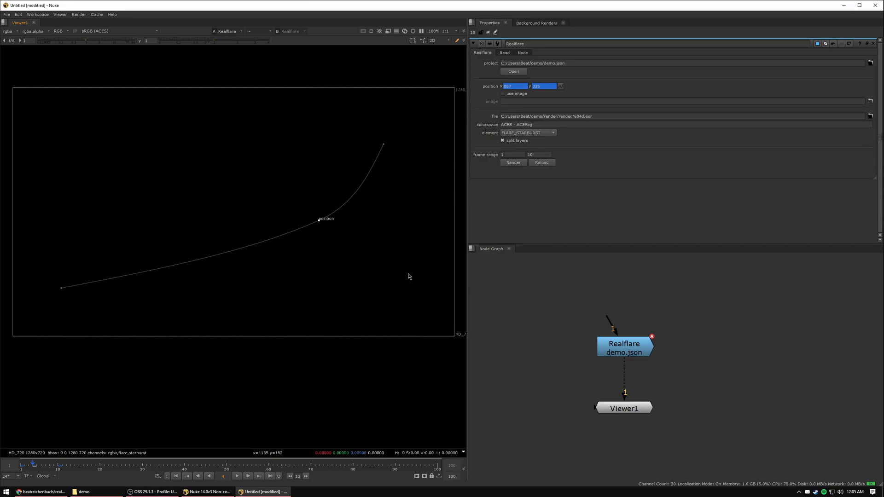
{"action": "left_click", "coordinate": [547, 163]}
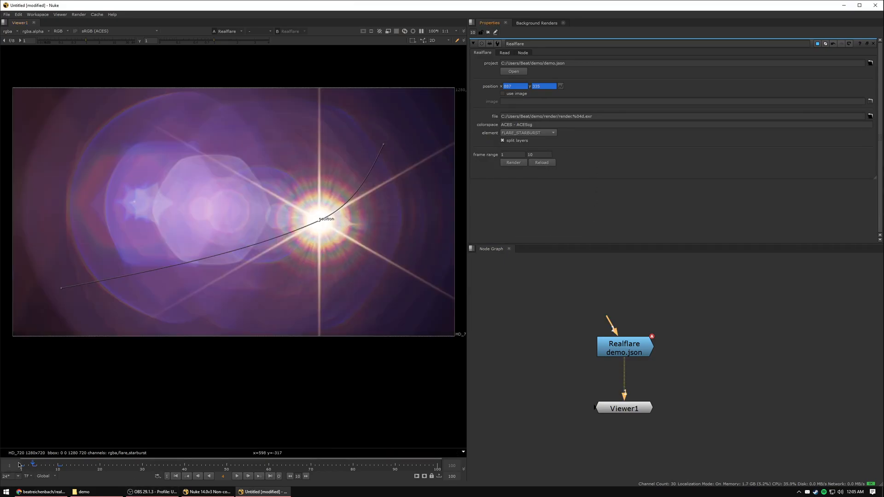
Scrub back to frame 1 and inspect the rendered flare.
{"action": "mouse_move", "coordinate": [33, 467]}
{"action": "left_mouse_down"}
{"action": "mouse_move", "coordinate": [21, 467]}
{"action": "mouse_move", "coordinate": [60, 468]}
{"action": "mouse_move", "coordinate": [19, 463]}
{"action": "left_mouse_up"}
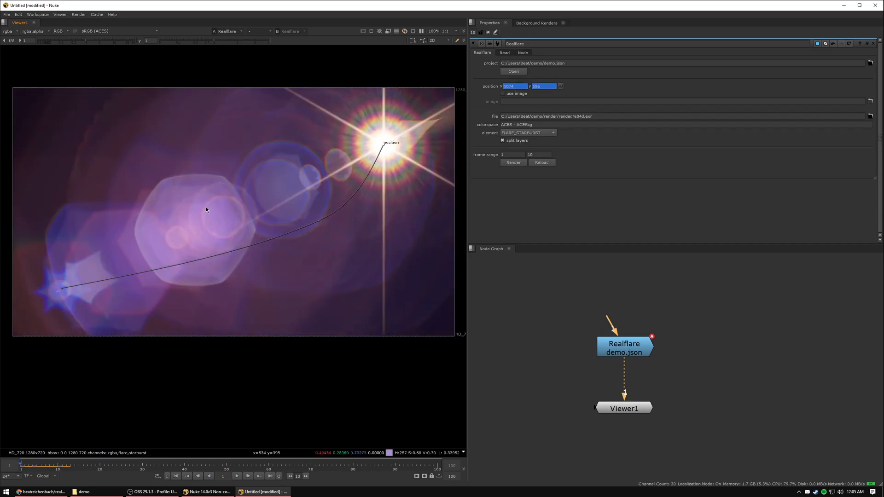
{"action": "middle_click_drag", "start_coordinate": [276, 191], "coordinate": [274, 203]}
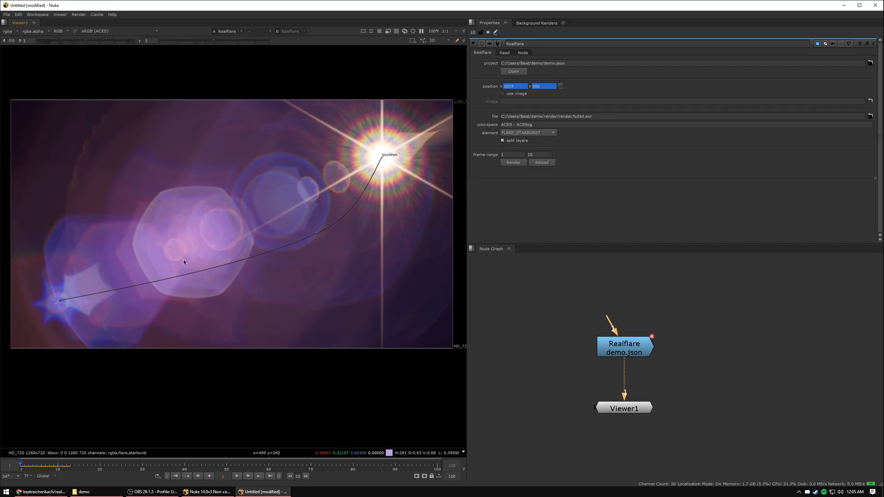
{"action": "scroll", "coordinate": [183, 258], "scroll_direction": "down", "scroll_amount": 1}
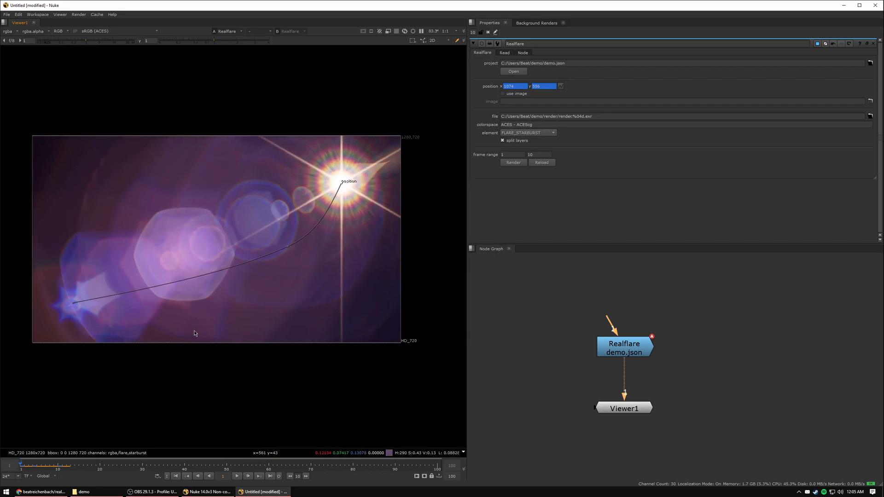
Switch to File Explorer, examine the EXR files in the render folder as a detailed list, and return to Nuke.
{"action": "left_click", "coordinate": [116, 486]}
{"action": "double_click", "coordinate": [147, 300]}
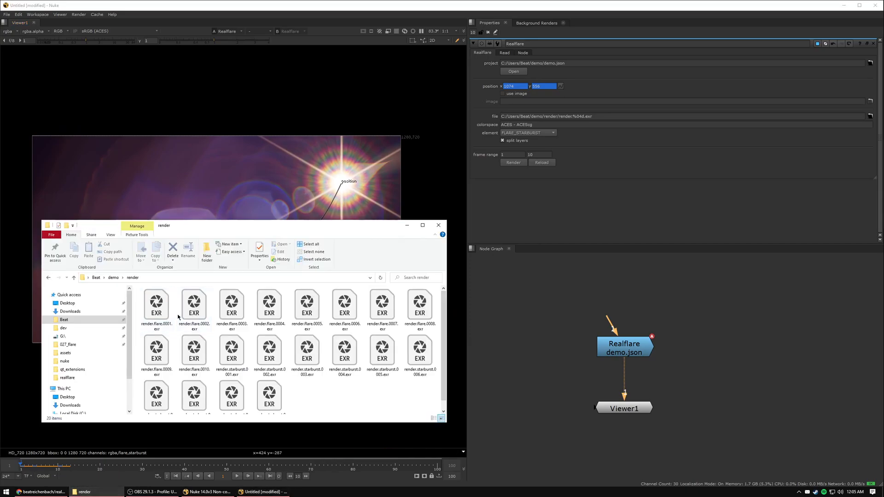
{"action": "right_click", "coordinate": [332, 387]}
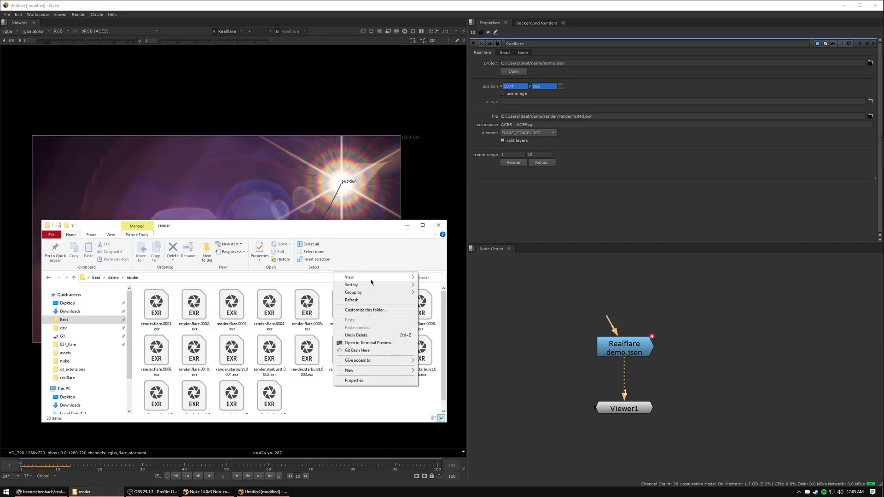
{"action": "mouse_move", "coordinate": [368, 277]}
{"action": "left_click", "coordinate": [434, 315]}
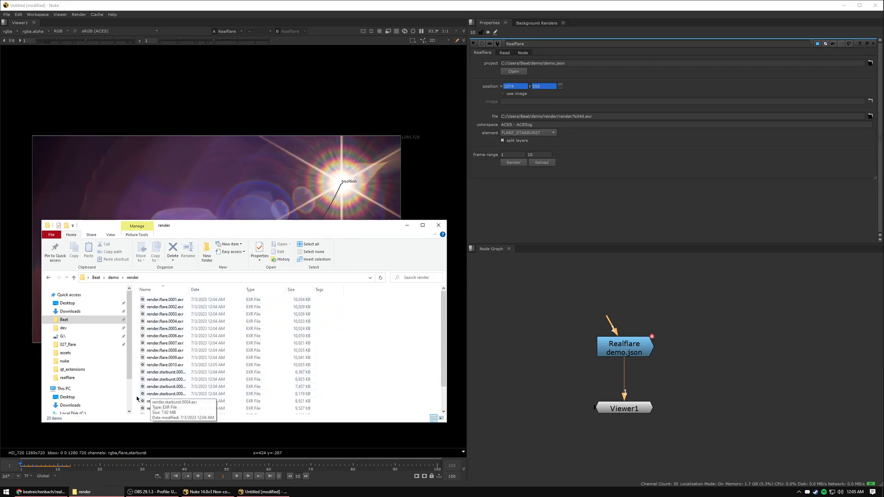
{"action": "left_click", "coordinate": [453, 361]}
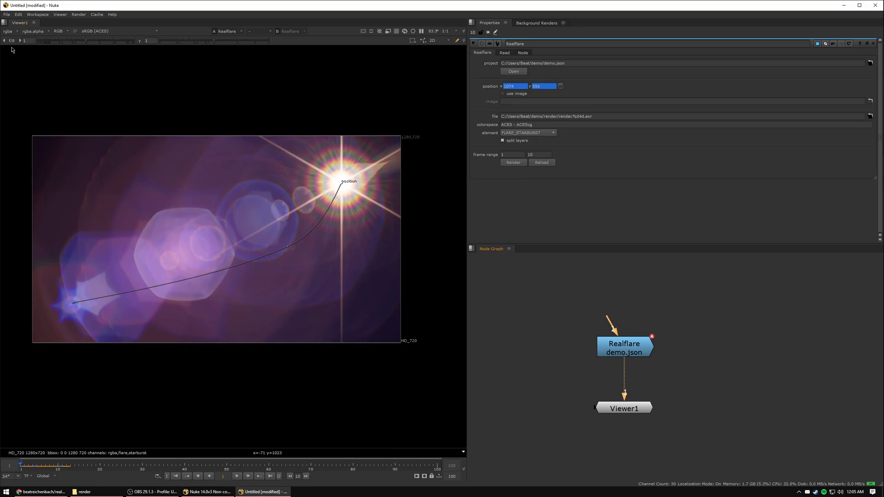
View the starburst and flare layers separately, and return the viewer to rgba.
{"action": "left_click", "coordinate": [8, 31]}
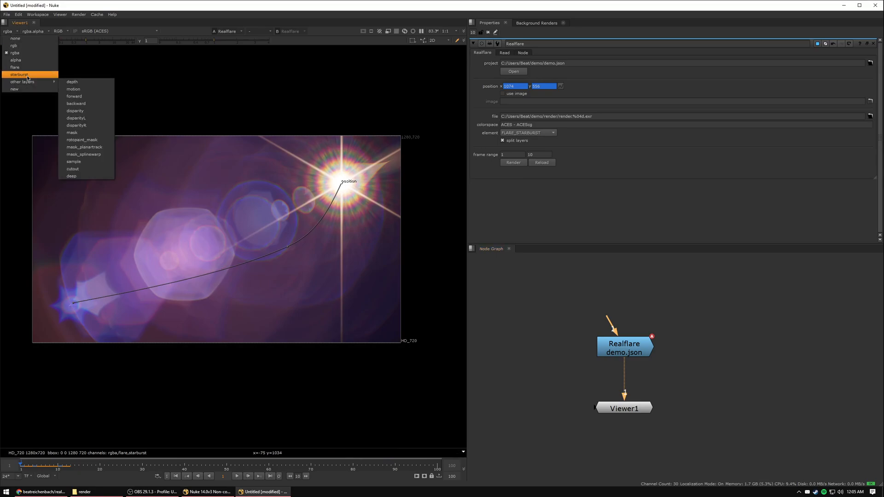
{"action": "left_click", "coordinate": [23, 75]}
{"action": "left_click", "coordinate": [14, 32]}
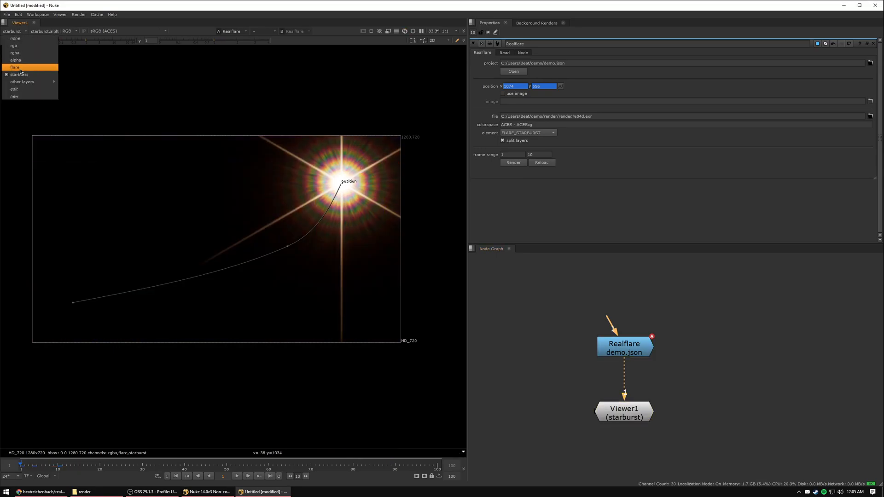
{"action": "left_click", "coordinate": [15, 67]}
{"action": "left_click", "coordinate": [12, 31]}
{"action": "left_click", "coordinate": [15, 53]}
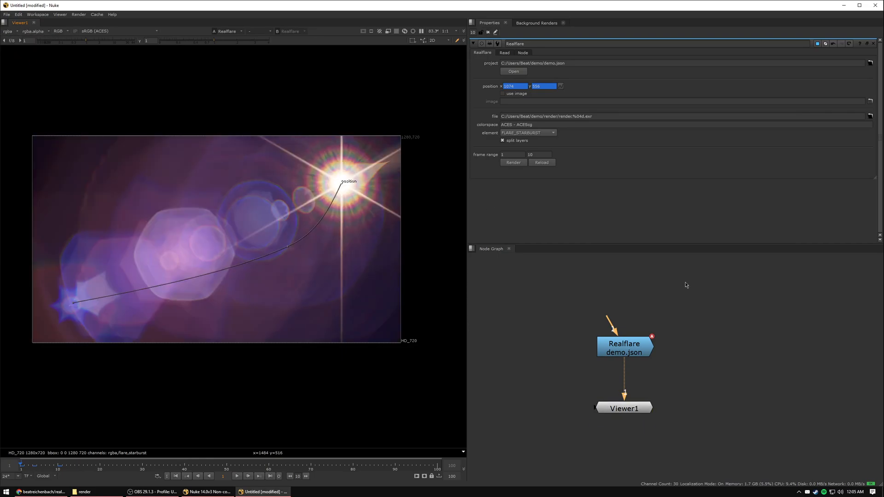
Insert a Shuffle node between the Realflare and Viewer nodes and set its input layer to starburst.
{"action": "middle_click_drag", "start_coordinate": [677, 378], "coordinate": [666, 311]}
{"action": "left_click_drag", "start_coordinate": [633, 342], "coordinate": [635, 430]}
{"action": "left_click", "coordinate": [632, 408]}
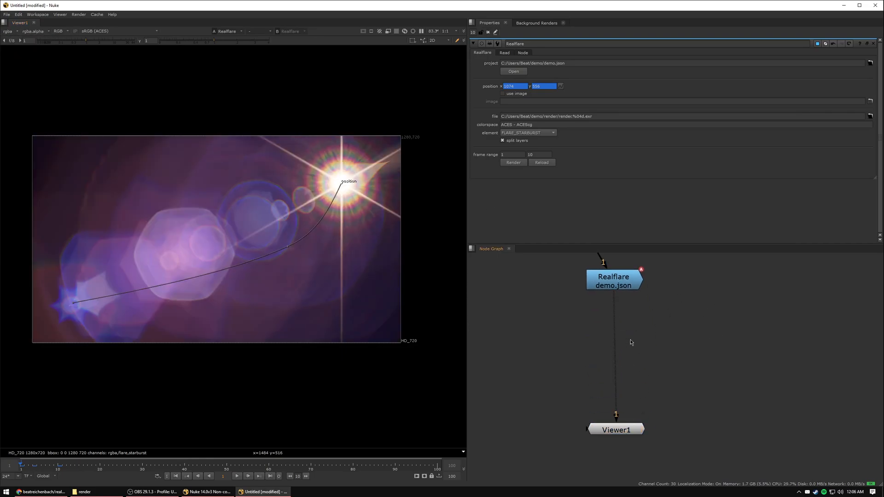
{"action": "key", "text": "Tab"}
{"action": "type", "text": "shuffle"}
{"action": "key", "text": "Return"}
{"action": "mouse_move", "coordinate": [632, 342]}
{"action": "left_mouse_down"}
{"action": "mouse_move", "coordinate": [621, 321]}
{"action": "mouse_move", "coordinate": [635, 325]}
{"action": "left_mouse_up"}
{"action": "left_click", "coordinate": [535, 81]}
{"action": "left_click", "coordinate": [532, 124]}
{"action": "left_click", "coordinate": [667, 363]}
{"action": "key", "text": "Tab"}
{"action": "type", "text": "exp"}
{"action": "key", "text": "BackSpace"}
{"action": "key", "text": "BackSpace"}
{"action": "key", "text": "BackSpace"}
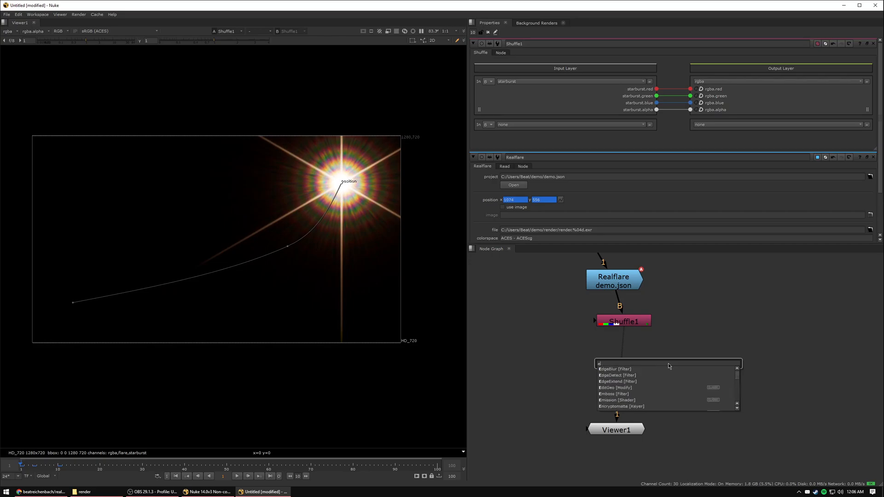
{"action": "key", "text": "Escape"}
Add a Grade node between the starburst Shuffle node and the Viewer.
{"action": "key", "text": "g"}
{"action": "left_click_drag", "start_coordinate": [669, 364], "coordinate": [613, 360]}
{"action": "left_click", "coordinate": [565, 348]}
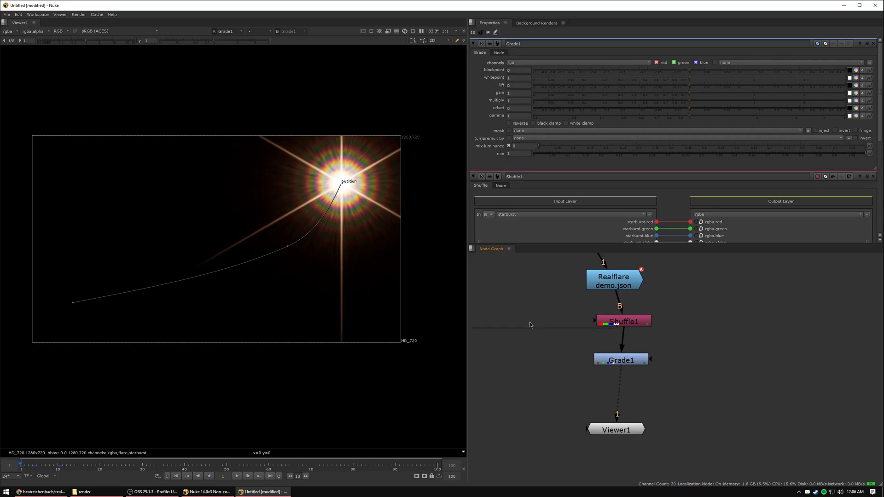
Add a second Shuffle node fed by the Realflare node, view its output, and set its input layer to flare.
{"action": "key", "text": "Tab"}
{"action": "type", "text": "shuf"}
{"action": "key", "text": "Return"}
{"action": "left_click_drag", "start_coordinate": [515, 296], "coordinate": [598, 280]}
{"action": "key", "text": "1"}
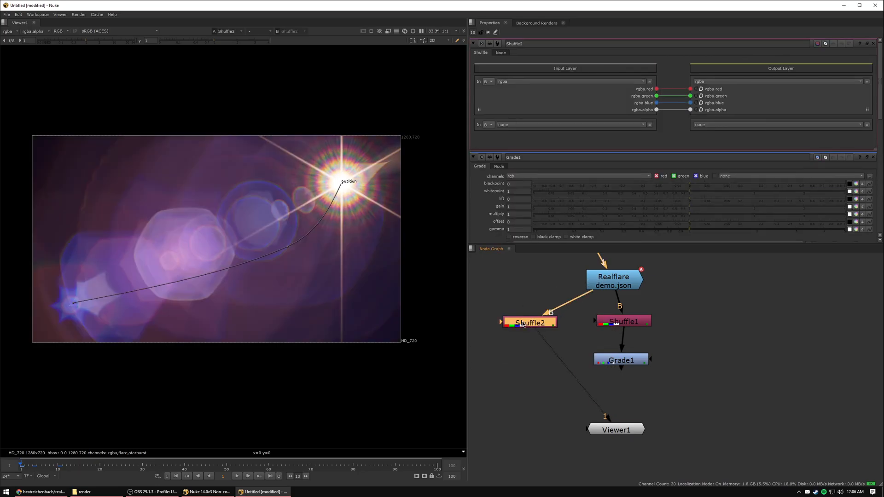
{"action": "left_click", "coordinate": [523, 85]}
{"action": "left_click", "coordinate": [515, 115]}
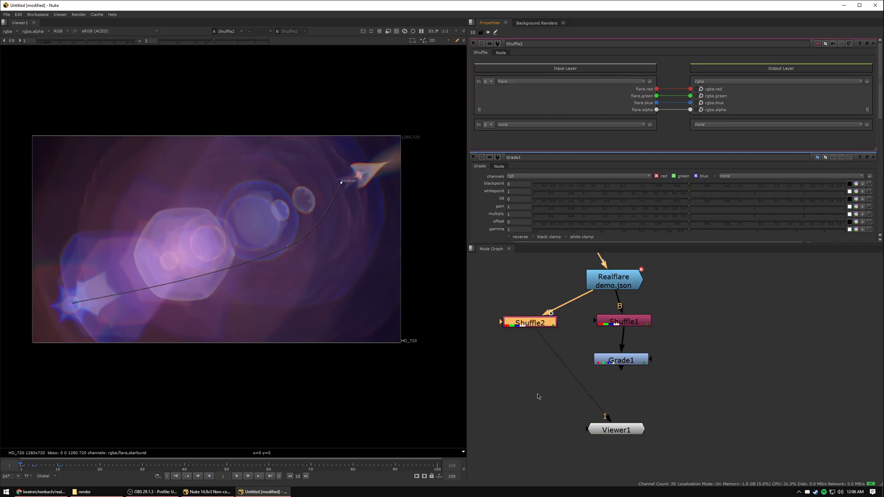
Merge the graded starburst (A) over the flare Shuffle (B), place the Merge node below both branches, and set its operation to plus.
{"action": "left_click", "coordinate": [538, 391]}
{"action": "left_click", "coordinate": [618, 360]}
{"action": "left_click", "coordinate": [537, 326], "text": "shift"}
{"action": "key", "text": "m"}
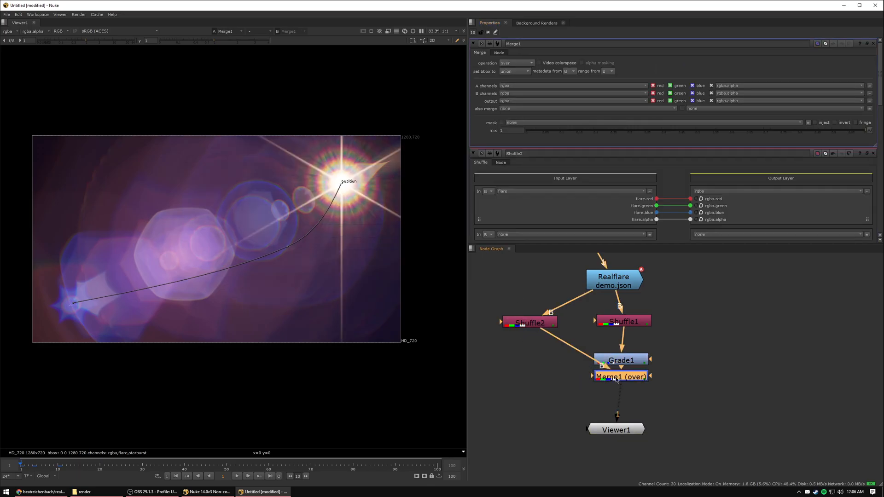
{"action": "left_click_drag", "start_coordinate": [613, 380], "coordinate": [543, 406]}
{"action": "left_click", "coordinate": [515, 64]}
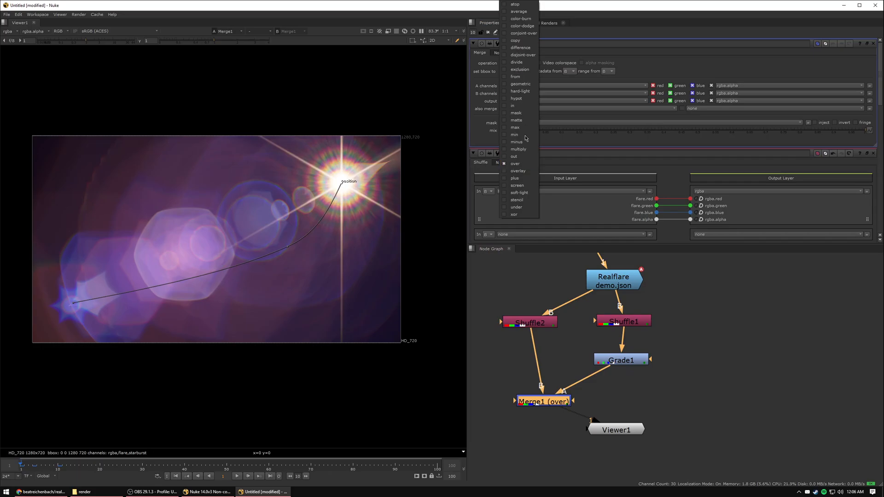
{"action": "left_click", "coordinate": [518, 175]}
Tint the starburst Grade's gain pink, to about 1.147 red, 0.727 green and 1.127 blue.
{"action": "left_click", "coordinate": [634, 363]}
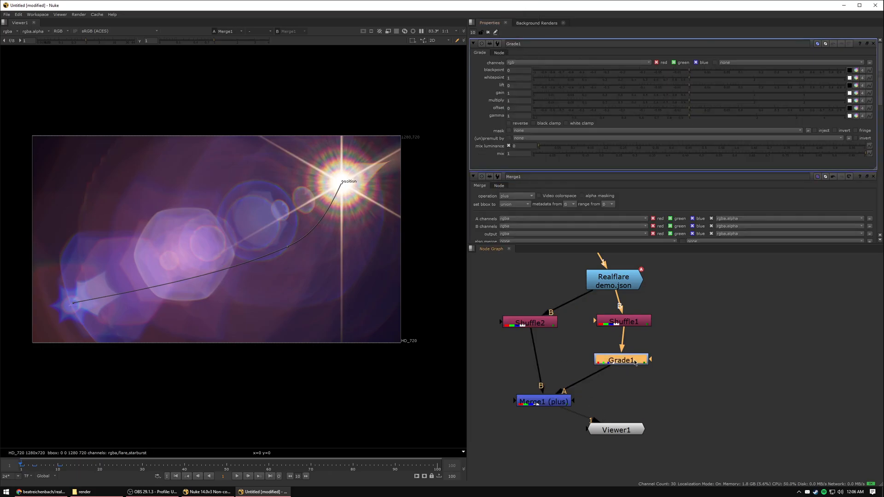
{"action": "left_click", "coordinate": [856, 93]}
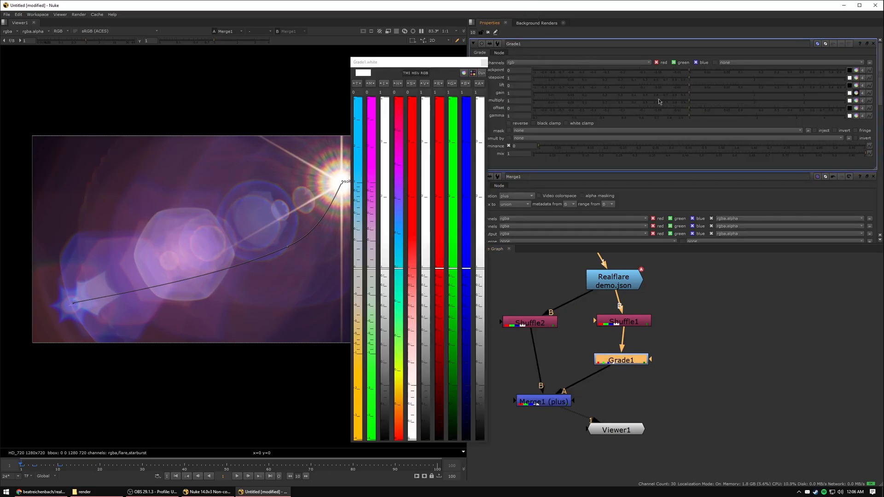
{"action": "left_click_drag", "start_coordinate": [387, 67], "coordinate": [487, 75]}
{"action": "left_click_drag", "start_coordinate": [472, 278], "coordinate": [484, 225]}
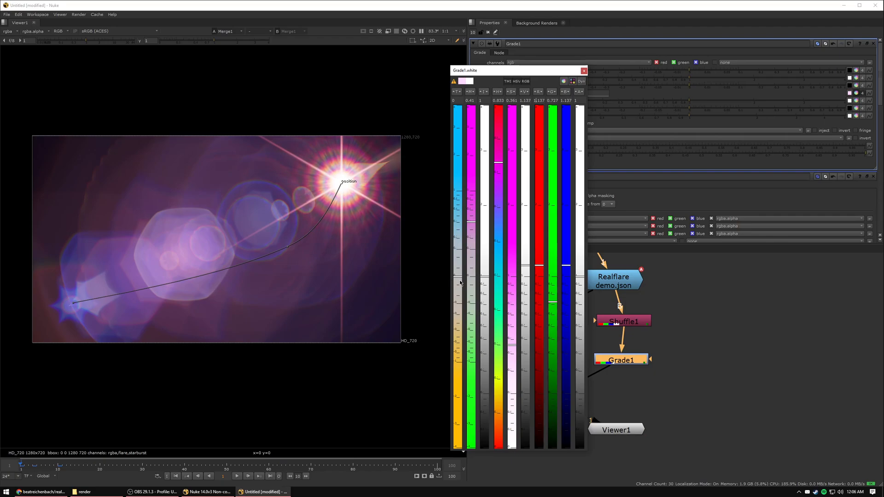
{"action": "left_click_drag", "start_coordinate": [460, 282], "coordinate": [460, 295]}
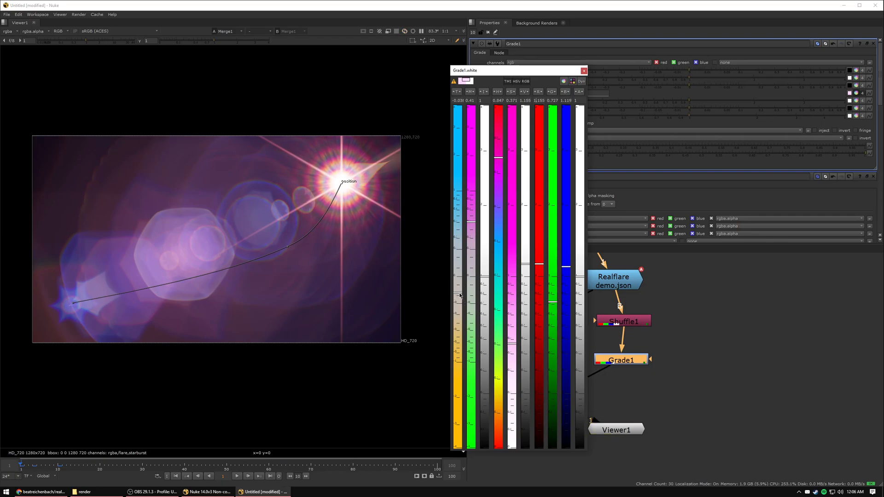
{"action": "left_click", "coordinate": [584, 71]}
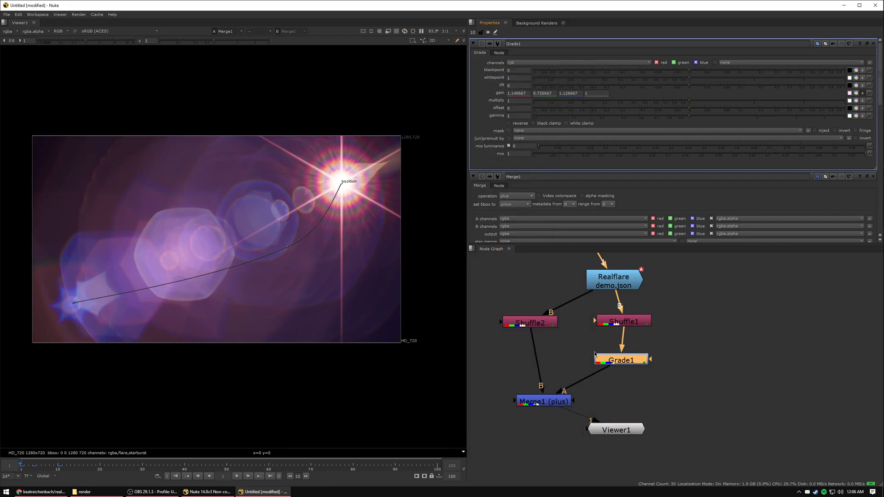
Add an ExponentialGlow node after the Merge node and lower its intensity to 0.13.
{"action": "double_click", "coordinate": [561, 404]}
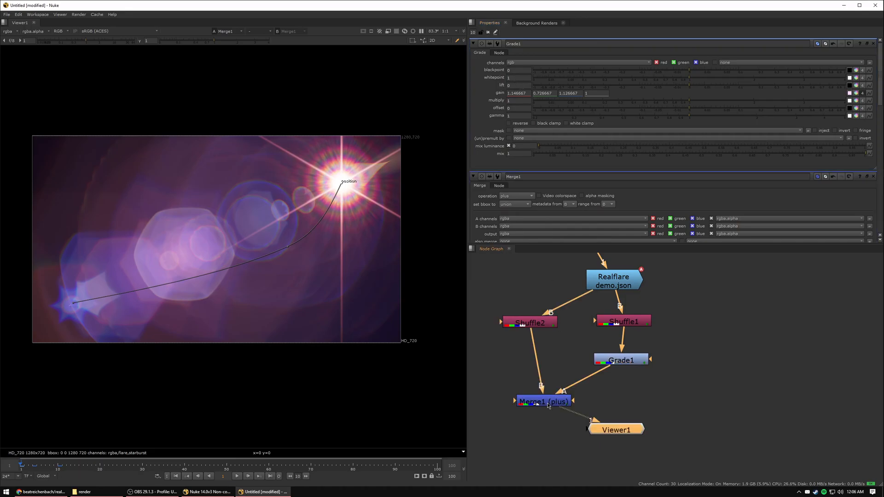
{"action": "key", "text": "Tab"}
{"action": "type", "text": "expo"}
{"action": "key", "text": "Return"}
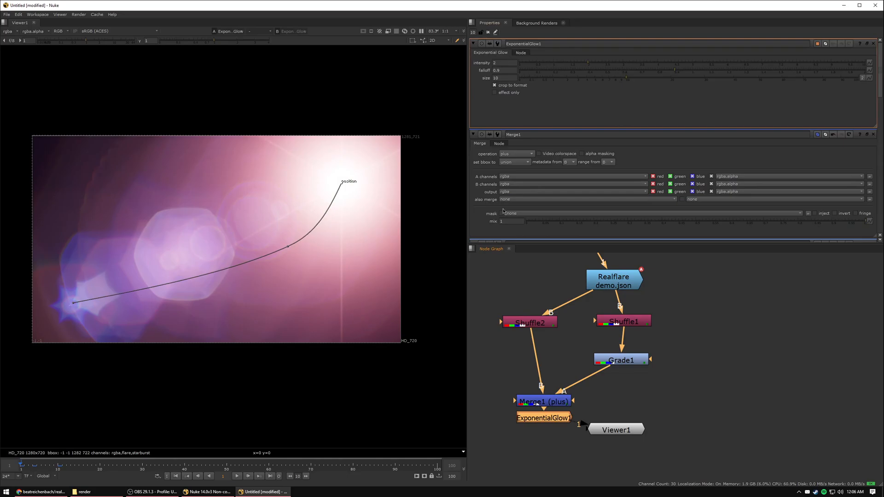
{"action": "left_click_drag", "start_coordinate": [587, 62], "coordinate": [522, 63]}
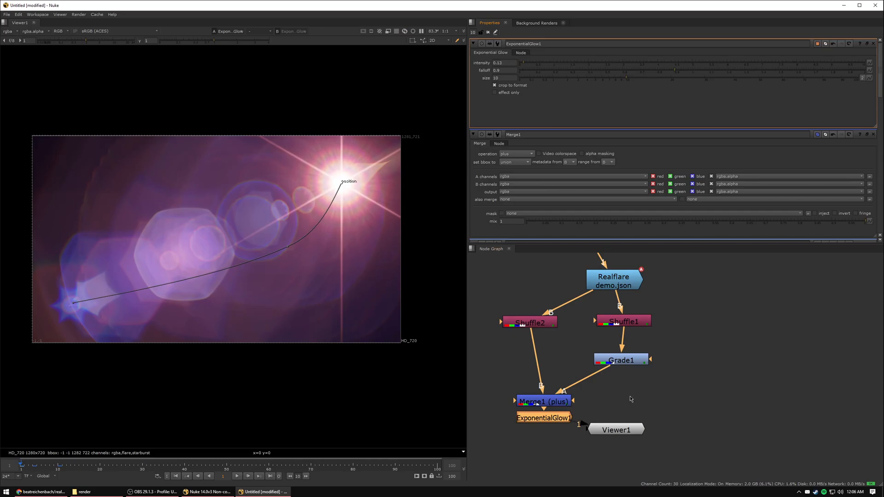
Insert a Grade node below the flare Shuffle node and reduce its gain to about 0.3.
{"action": "left_click", "coordinate": [538, 324]}
{"action": "key", "text": "g"}
{"action": "left_click_drag", "start_coordinate": [541, 341], "coordinate": [538, 340]}
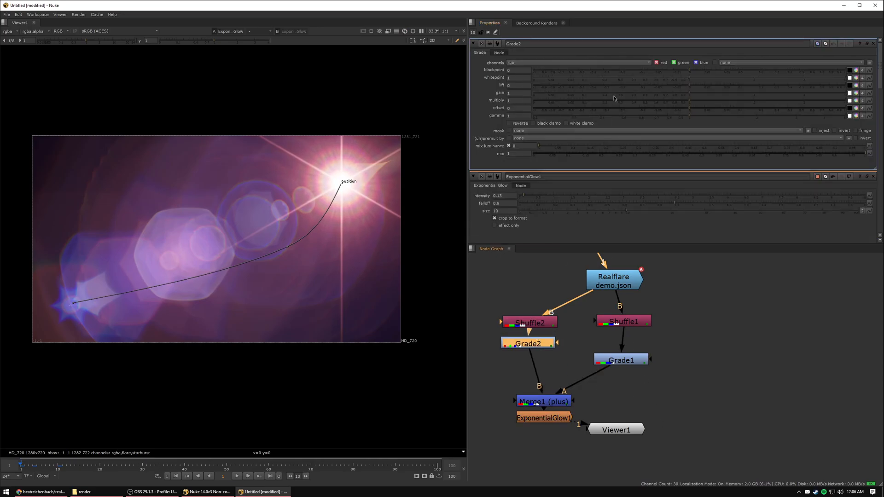
{"action": "left_click_drag", "start_coordinate": [686, 94], "coordinate": [615, 91]}
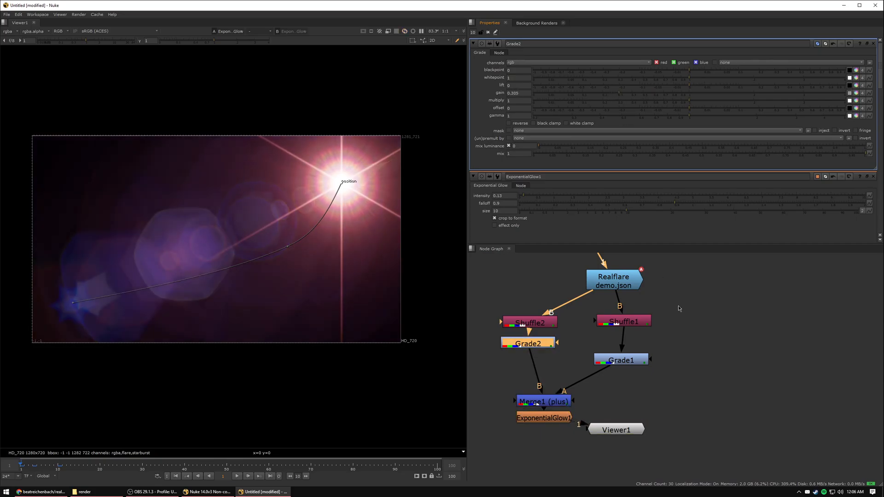
Space out the node graph by moving the Viewer and ExponentialGlow nodes further below the Merge node.
{"action": "middle_click_drag", "start_coordinate": [605, 409], "coordinate": [600, 330]}
{"action": "left_click_drag", "start_coordinate": [606, 354], "coordinate": [589, 458]}
{"action": "left_click_drag", "start_coordinate": [538, 339], "coordinate": [539, 355]}
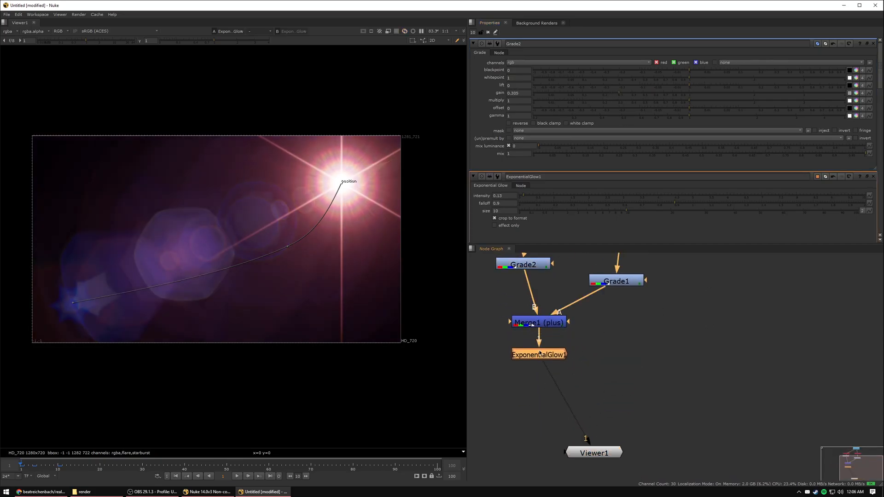
Scrub to frame 3, view the starburst Shuffle node's output, and examine the burst's centre and rays at different magnifications.
{"action": "mouse_move", "coordinate": [21, 466]}
{"action": "left_mouse_down"}
{"action": "mouse_move", "coordinate": [59, 461]}
{"action": "mouse_move", "coordinate": [29, 459]}
{"action": "left_mouse_up"}
{"action": "middle_click_drag", "start_coordinate": [640, 284], "coordinate": [643, 317]}
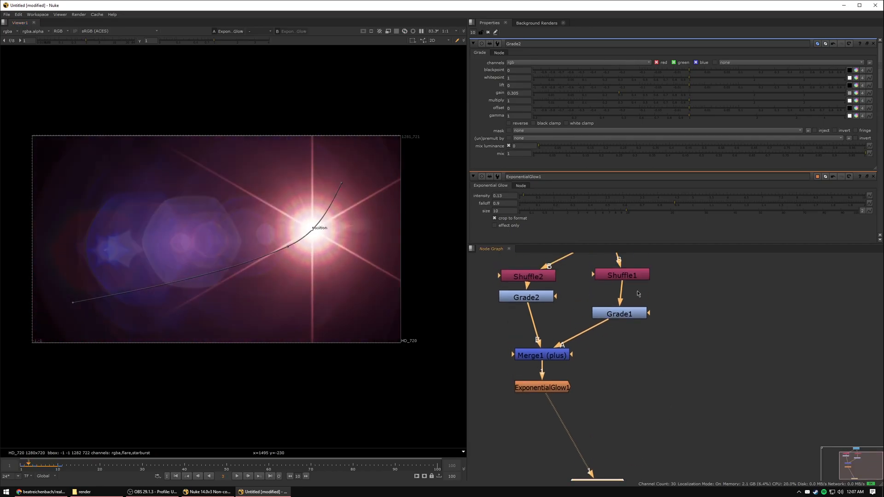
{"action": "middle_click_drag", "start_coordinate": [659, 277], "coordinate": [662, 318]}
{"action": "left_click", "coordinate": [641, 318]}
{"action": "key", "text": "1"}
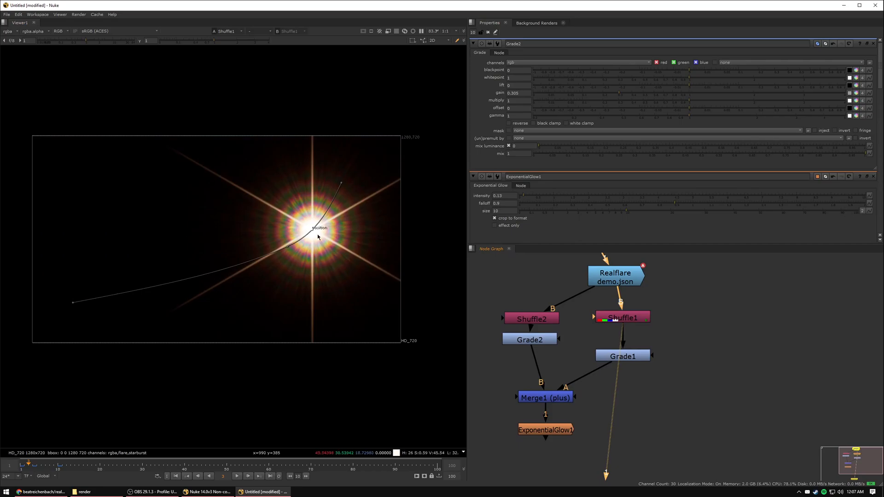
{"action": "scroll", "coordinate": [317, 232], "scroll_direction": "up", "scroll_amount": 4}
{"action": "scroll", "coordinate": [257, 147], "scroll_direction": "down", "scroll_amount": 5}
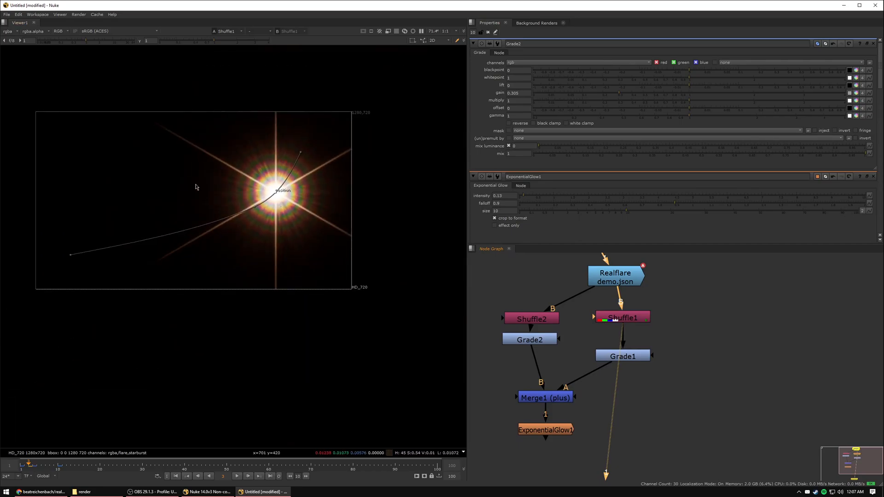
{"action": "scroll", "coordinate": [238, 166], "scroll_direction": "up", "scroll_amount": 3}
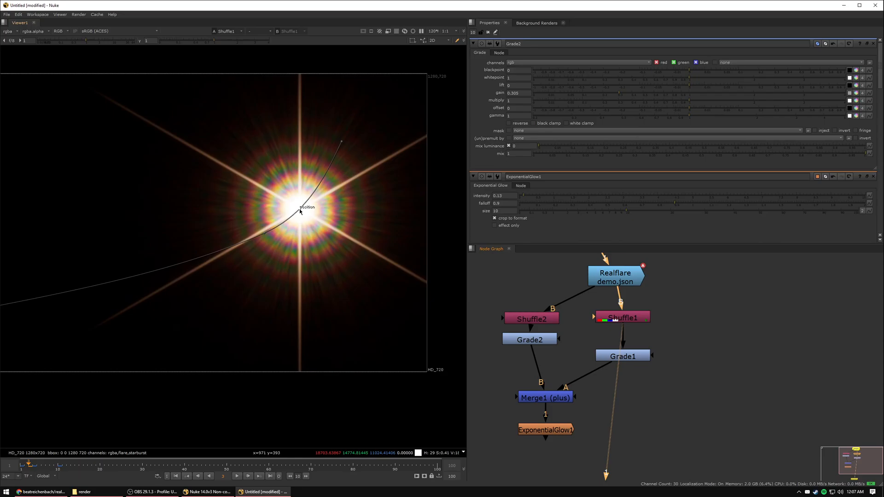
{"action": "scroll", "coordinate": [338, 233], "scroll_direction": "down", "scroll_amount": 4}
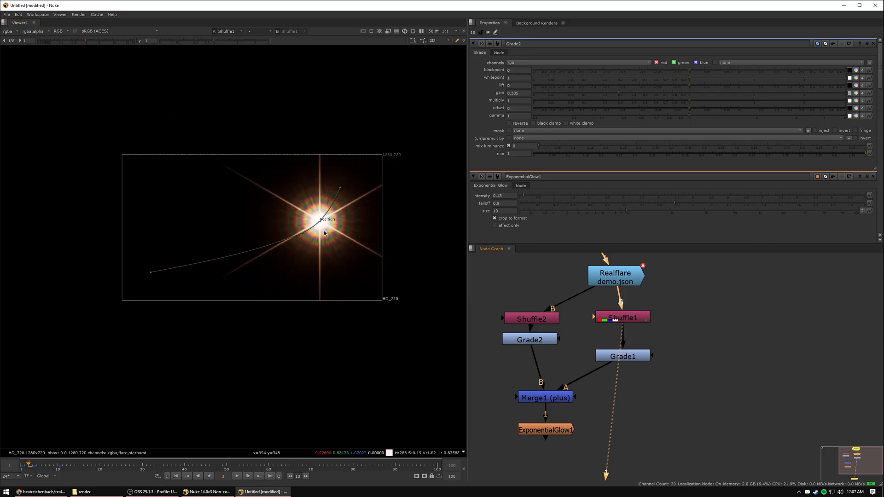
View the ExponentialGlow node's output again and examine the whole flare node tree.
{"action": "middle_click_drag", "start_coordinate": [551, 416], "coordinate": [560, 373]}
{"action": "left_click", "coordinate": [561, 383]}
{"action": "key", "text": "1"}
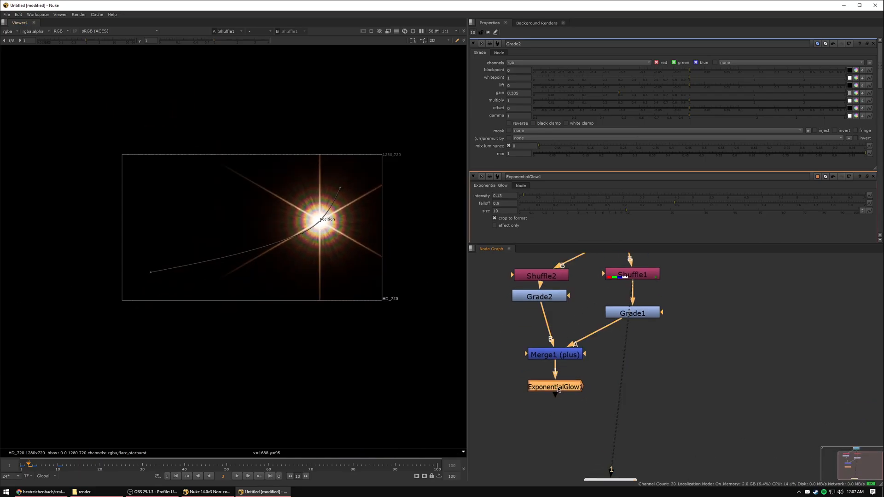
{"action": "middle_click_drag", "start_coordinate": [577, 275], "coordinate": [570, 341]}
{"action": "scroll", "coordinate": [570, 341], "scroll_direction": "down", "scroll_amount": 2}
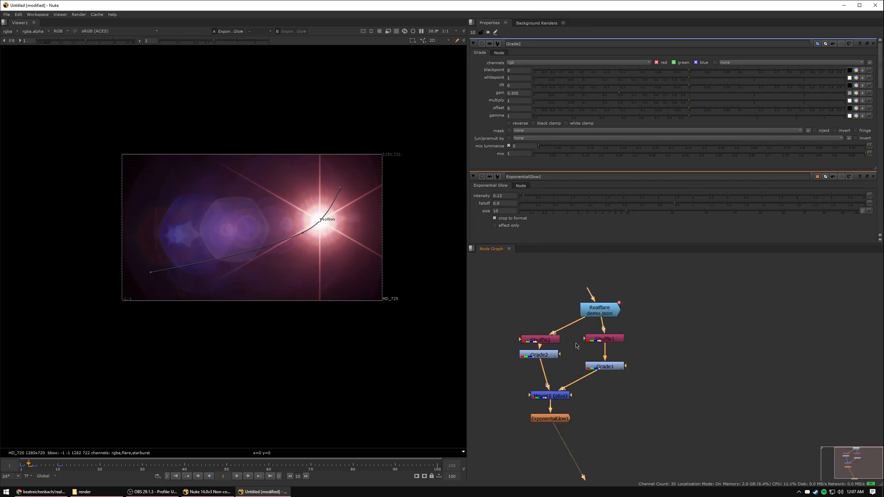